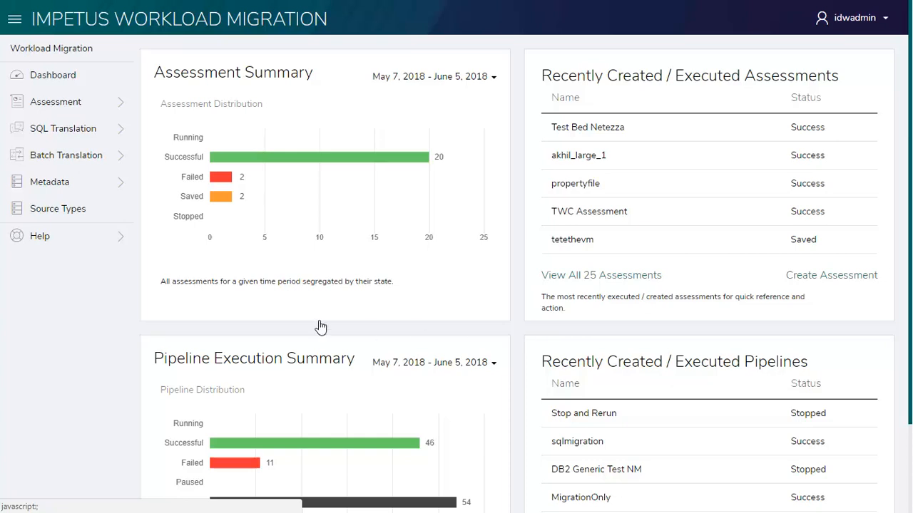
- Open the batch translation pipeline design canvas and expand the transformation library
click(66, 161)
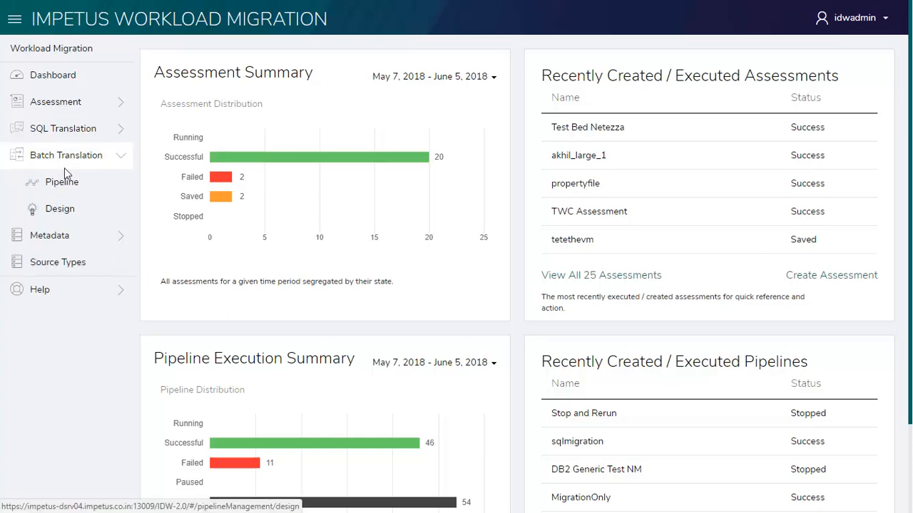
click(61, 209)
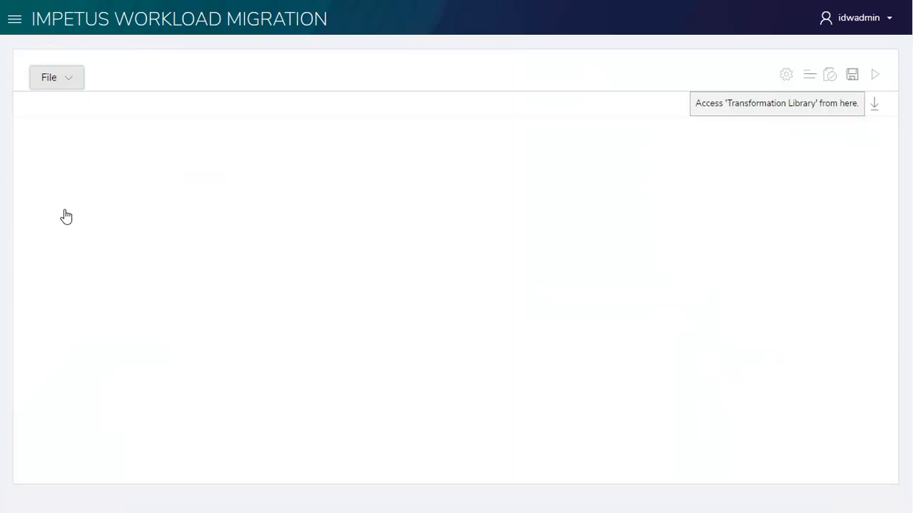
click(874, 104)
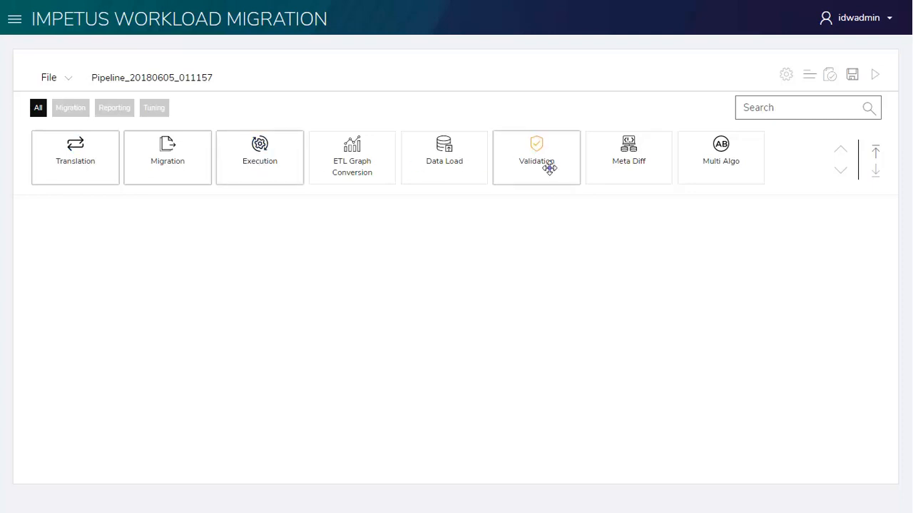
- Build a connected pipeline of Migration, Translation, Execution and Validation stages and align them in a row
drag(176, 161, 253, 328)
drag(372, 340, 349, 328)
drag(271, 326, 640, 303)
drag(492, 336, 471, 299)
drag(340, 321, 325, 298)
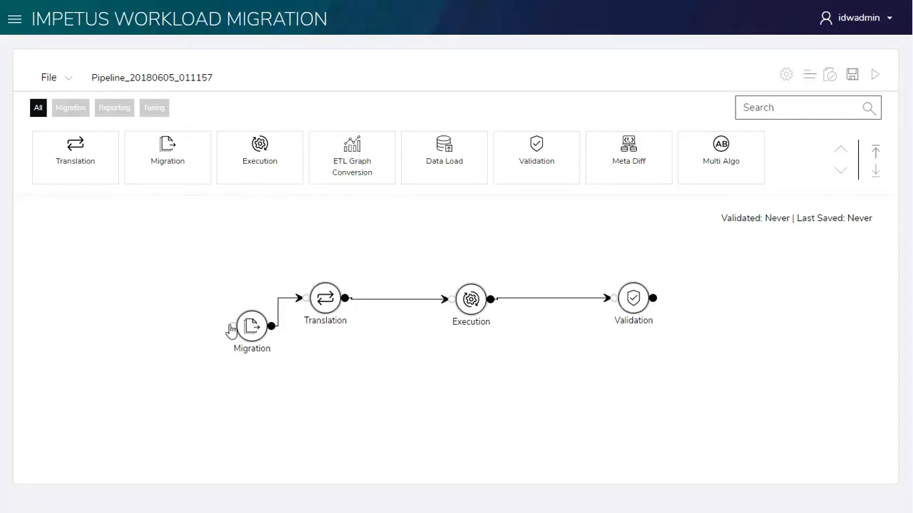
drag(252, 335, 167, 305)
- Add a second Validation stage below the flow and branch further connections from the Migration stage's output
drag(447, 200, 263, 391)
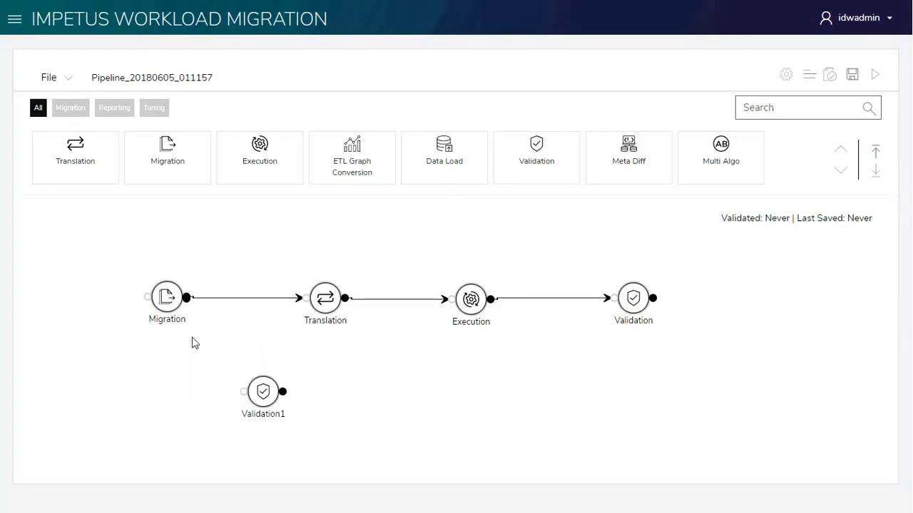
mouse_move(186, 296)
mouse_down()
mouse_move(245, 398)
mouse_move(215, 422)
mouse_move(211, 398)
mouse_up()
drag(636, 305, 565, 248)
drag(187, 297, 541, 244)
- Open the Migration stage's configuration, enable EDW Connection and choose Teradata_DS from the Teradata repository as the original data source
double_click(165, 298)
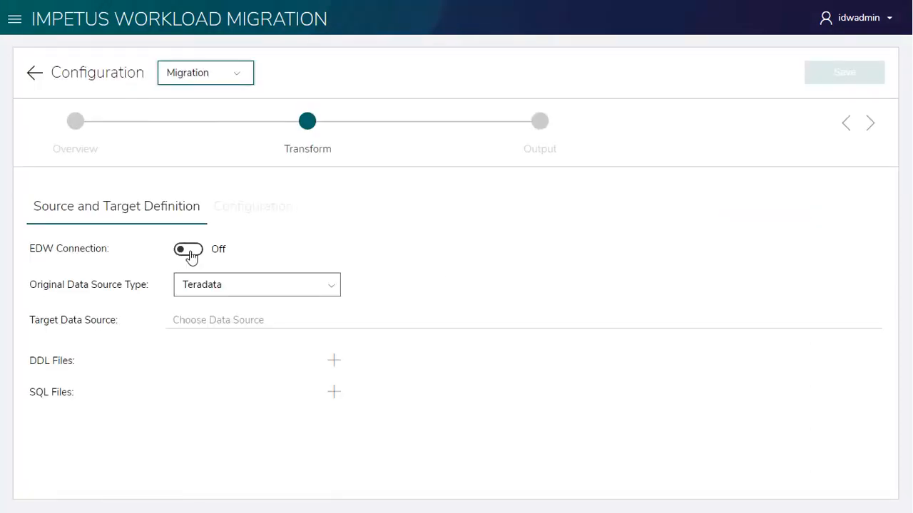
click(189, 251)
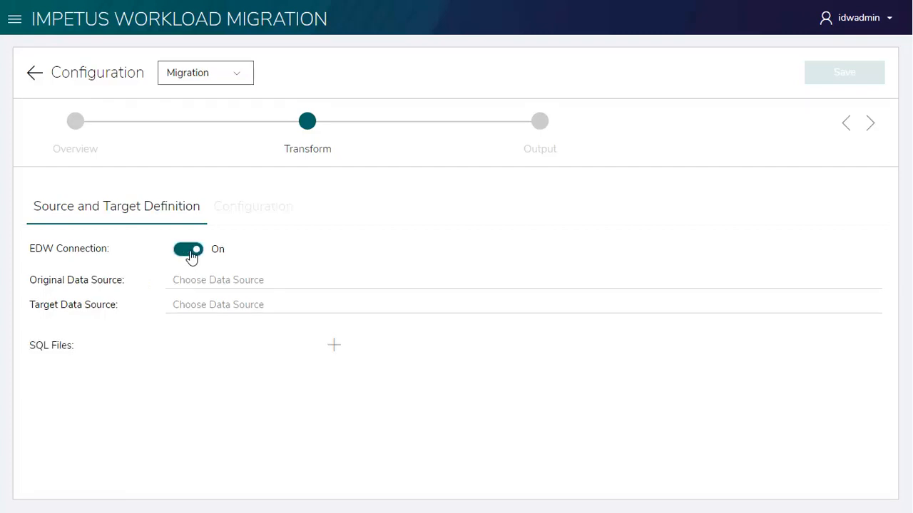
click(216, 281)
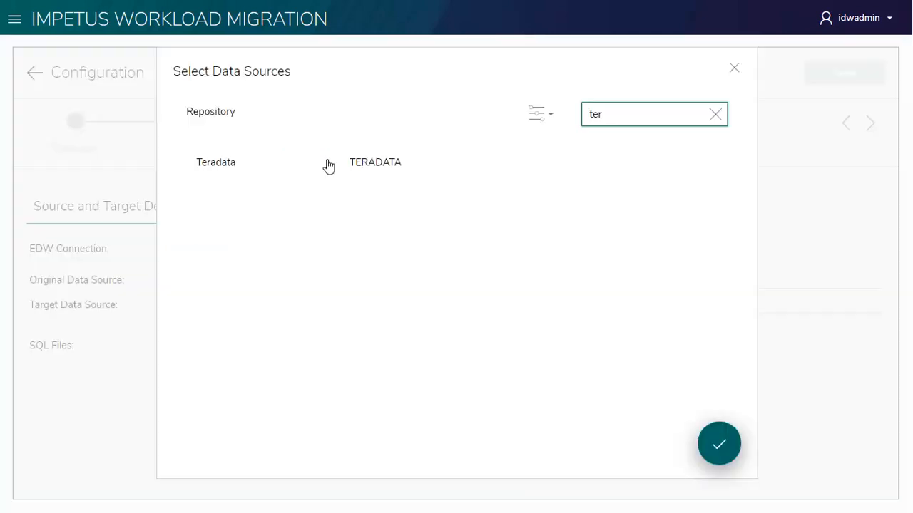
click(328, 166)
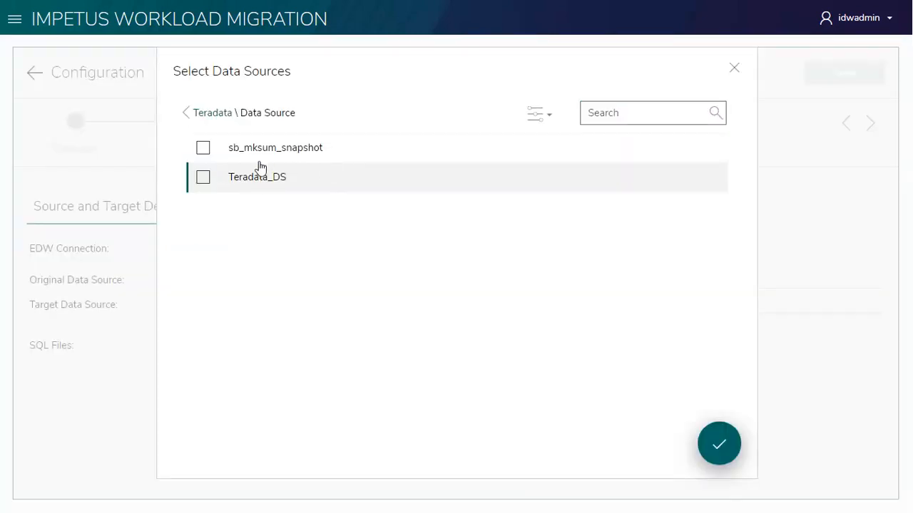
click(204, 178)
click(720, 445)
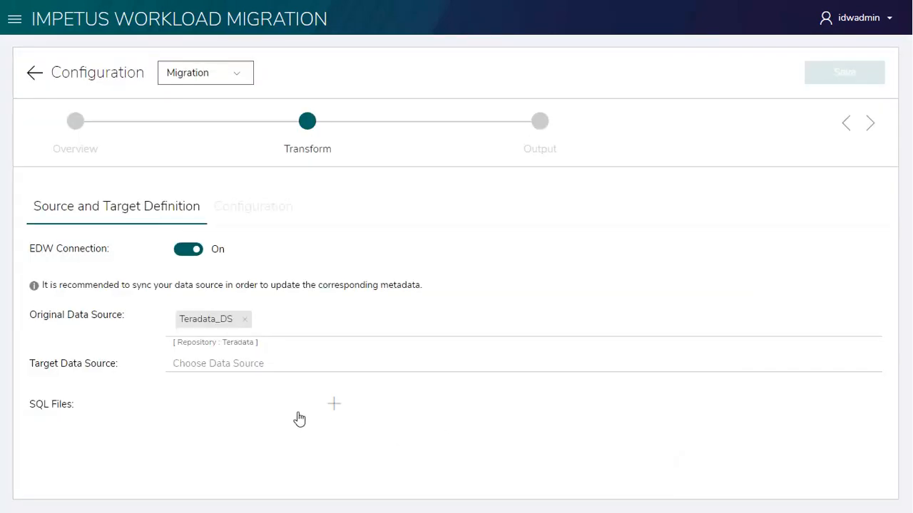
- Choose Hive_DS from the Hive repository as the target data source and add bteq.sql as the SQL file
click(213, 368)
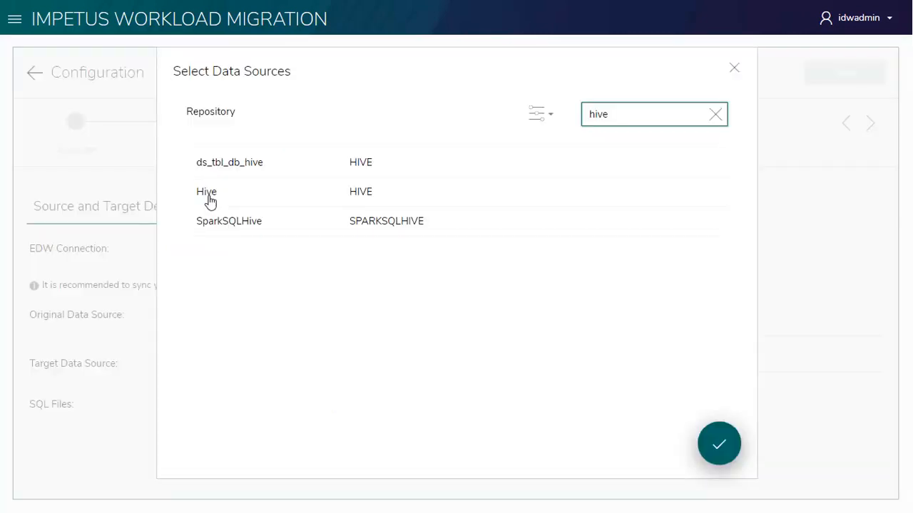
click(210, 198)
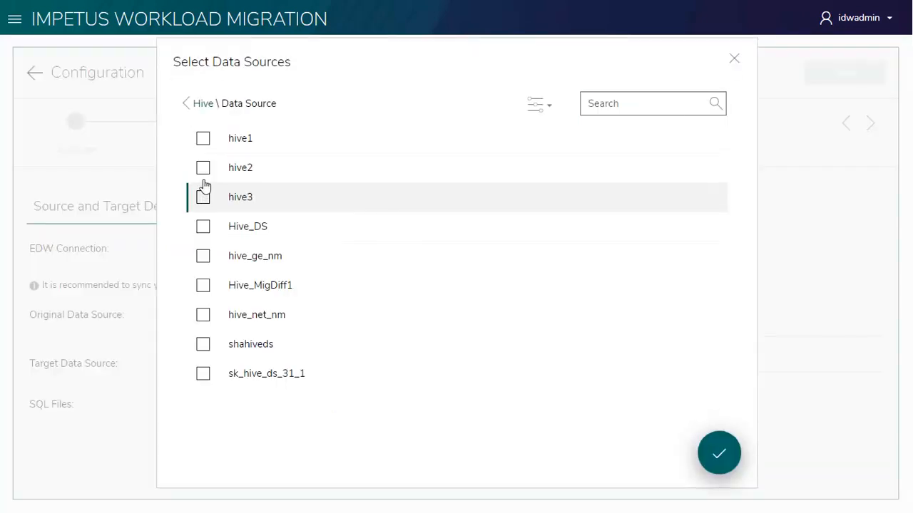
click(203, 227)
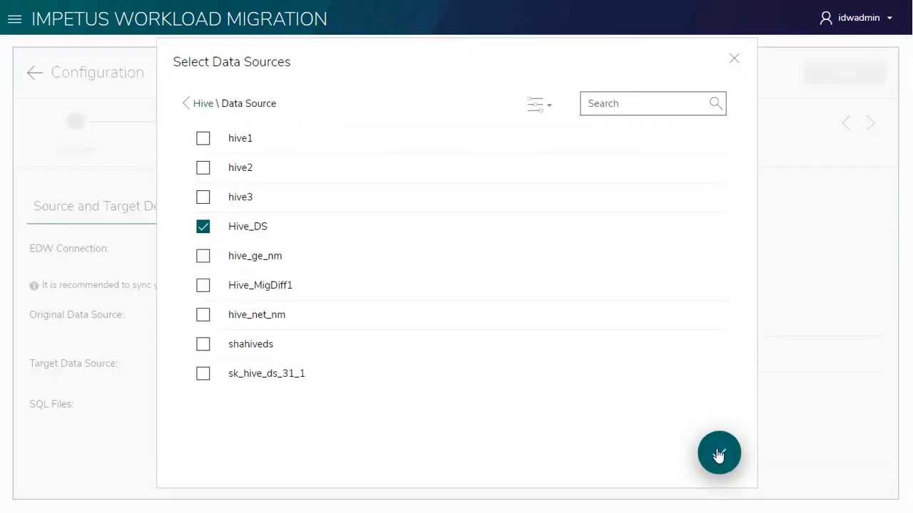
click(718, 454)
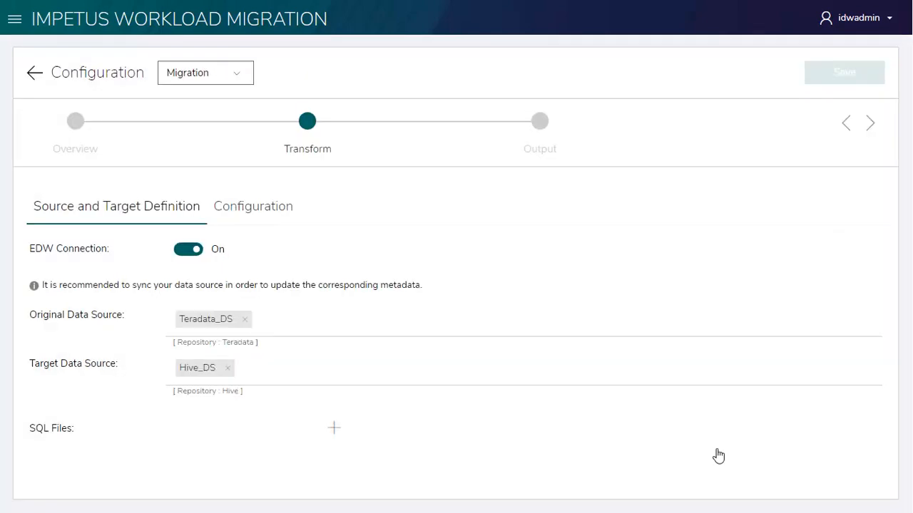
click(333, 429)
double_click(235, 110)
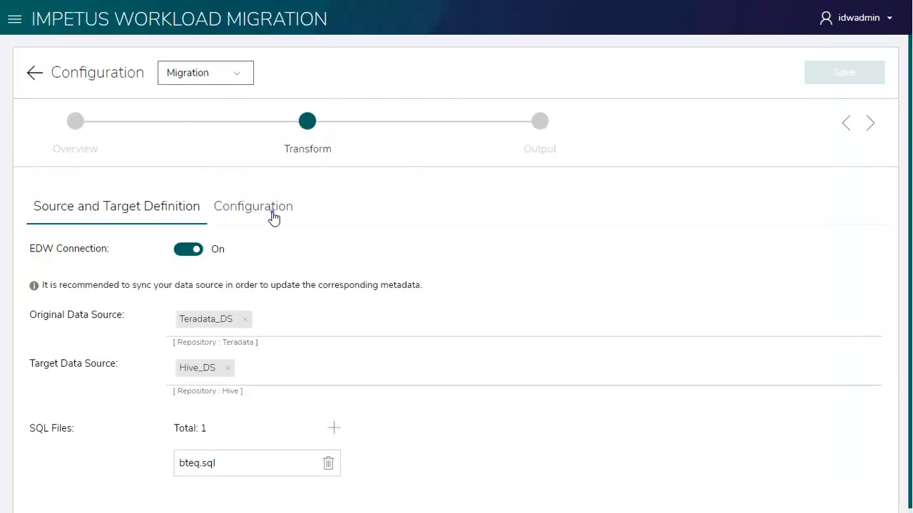
- Review the source tables, the tables with data and the tables without data in the migration configuration
click(274, 214)
drag(910, 224, 911, 276)
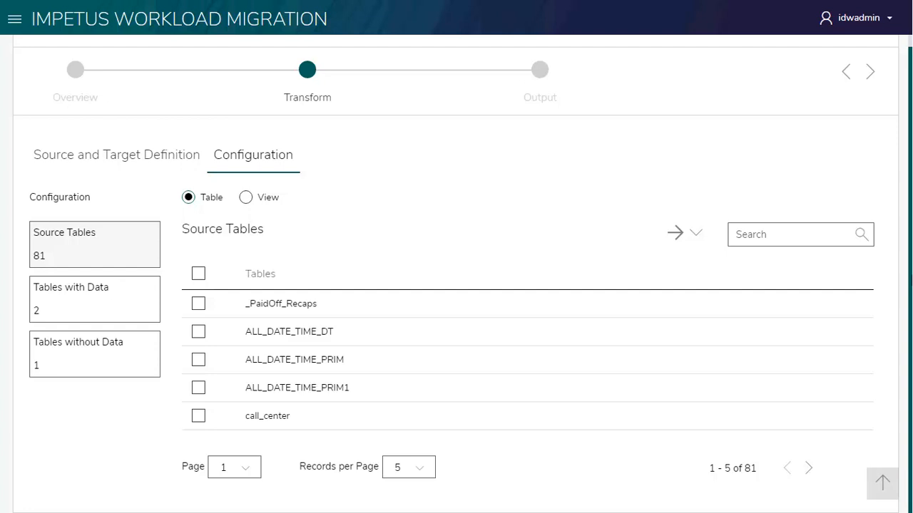
click(122, 308)
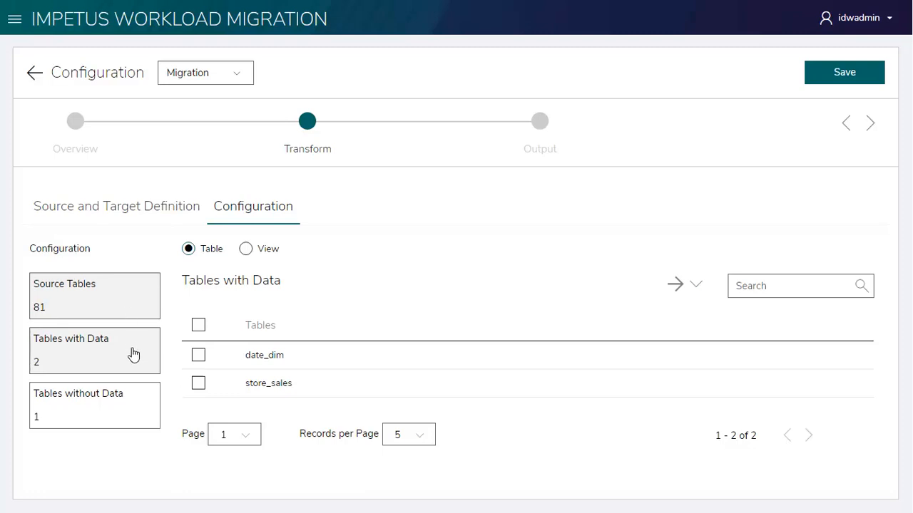
click(133, 410)
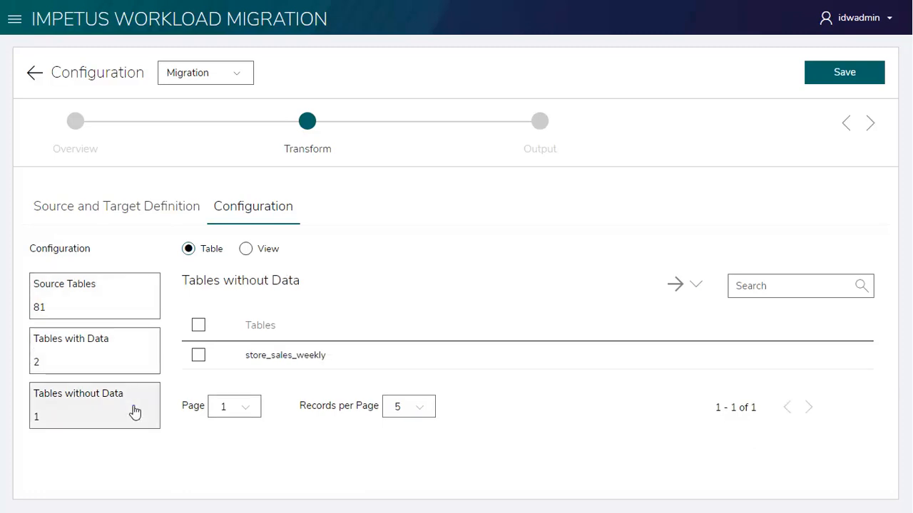
- Switch the migration configuration to warehouse views and select store_sales_view
click(246, 249)
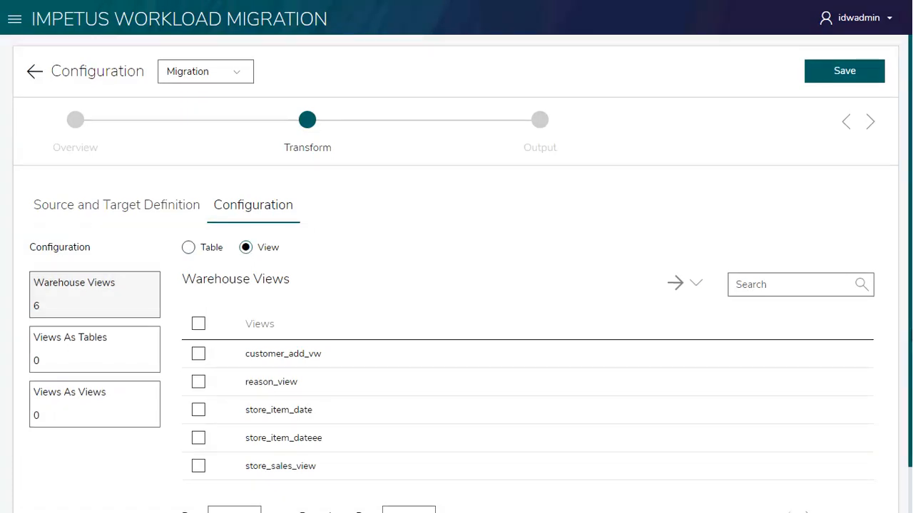
scroll(910, 299, down, 1)
click(198, 423)
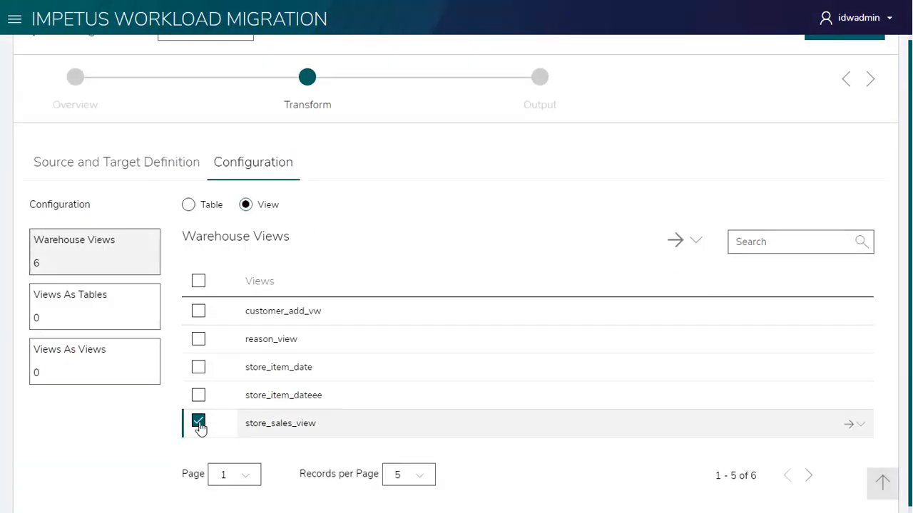
- Return to the tables with data and open the column configuration of the store_sales table
click(188, 204)
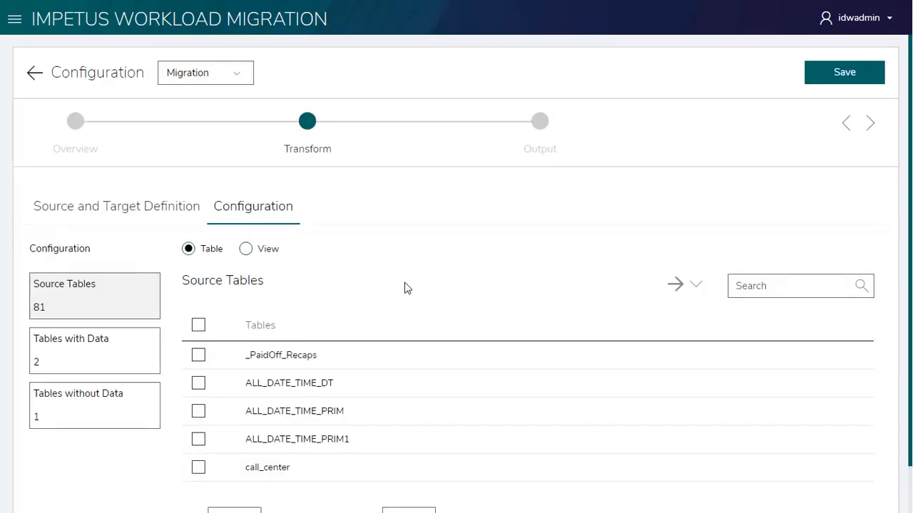
click(136, 358)
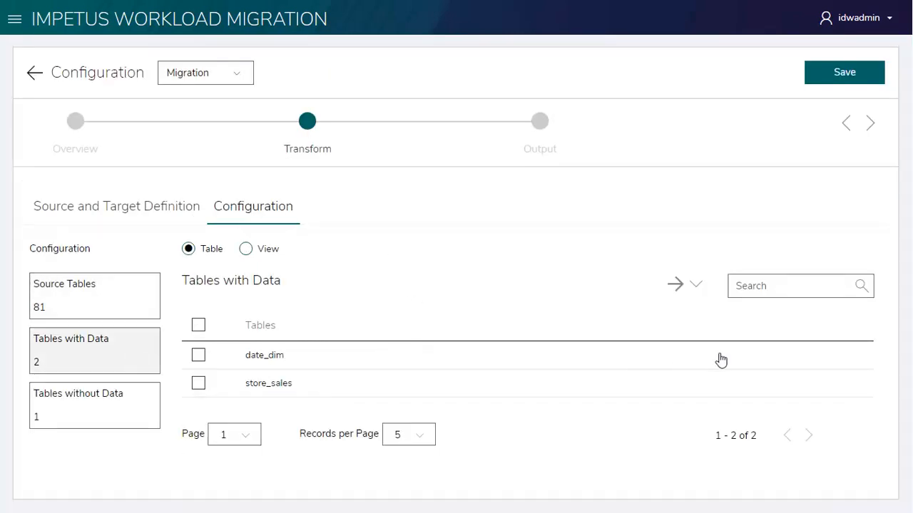
mouse_move(833, 363)
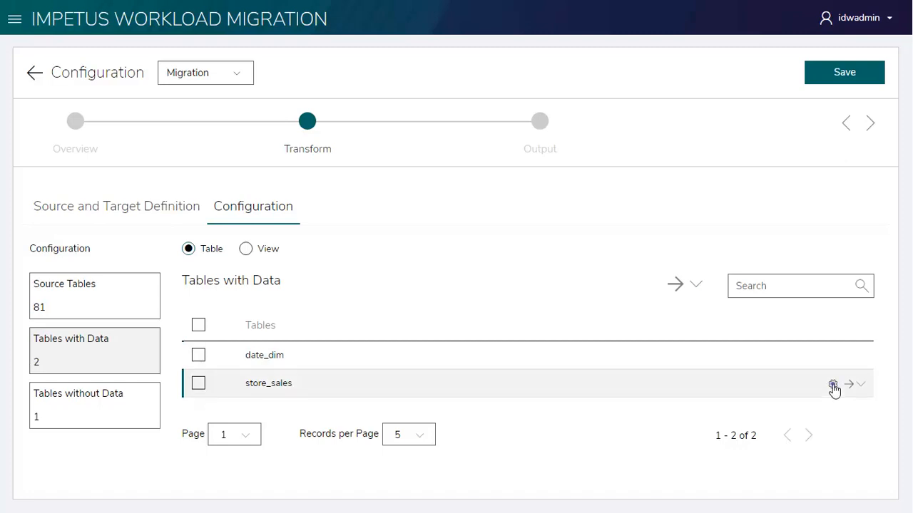
click(832, 385)
drag(910, 251, 912, 289)
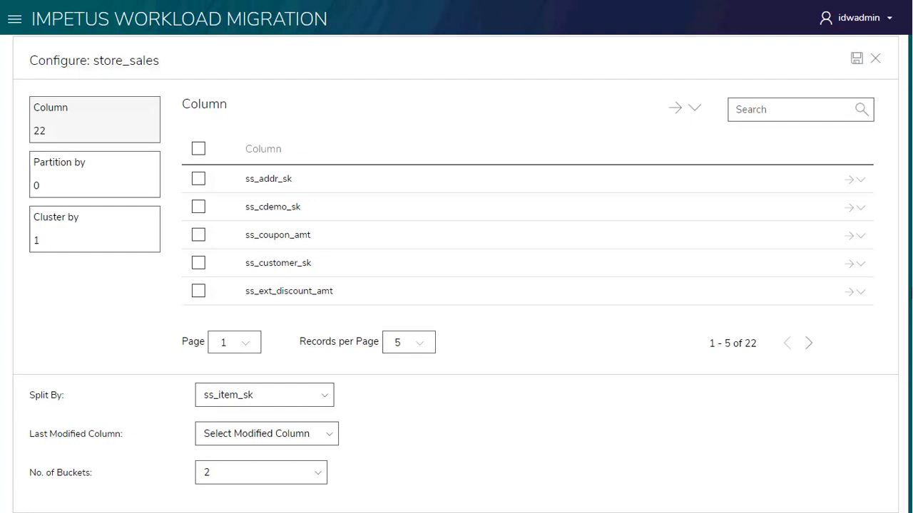
scroll(205, 193, up, 1)
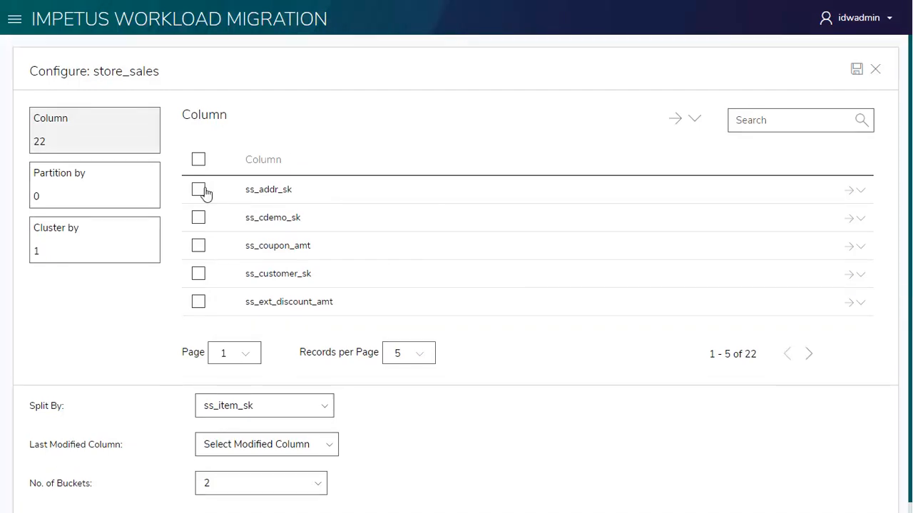
- Assign the ss_addr_sk column to Cluster by and the ss_cdemo_sk column to Partition by
click(199, 189)
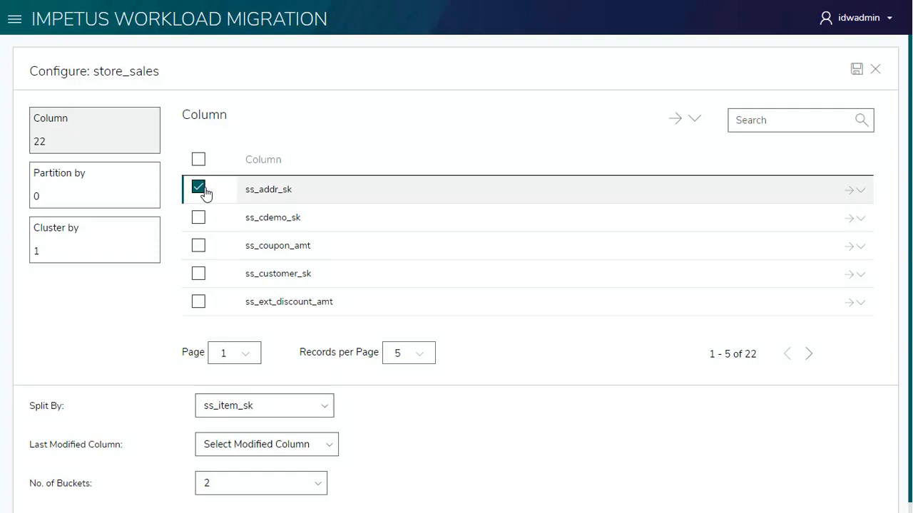
click(860, 192)
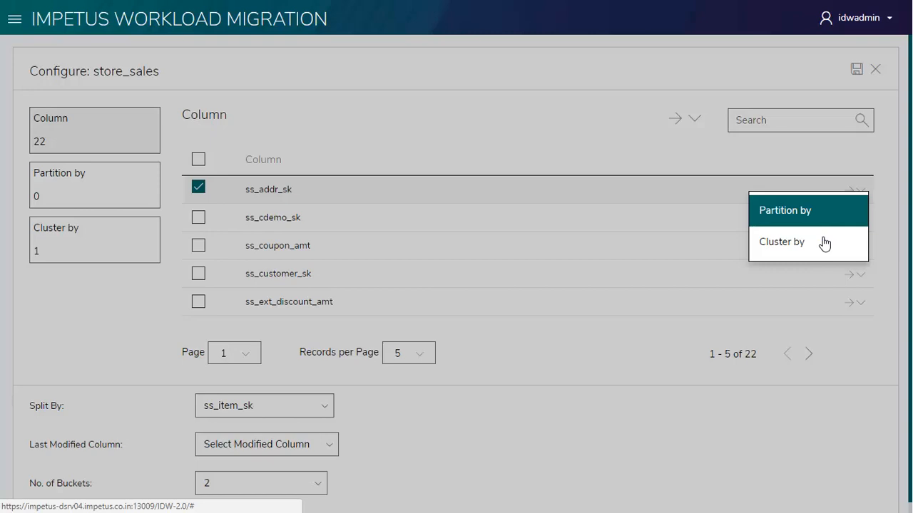
click(824, 244)
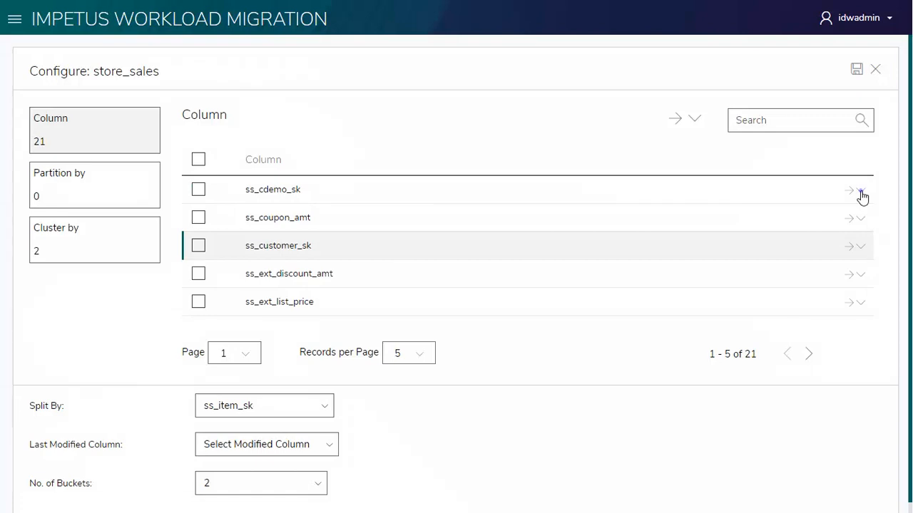
click(862, 194)
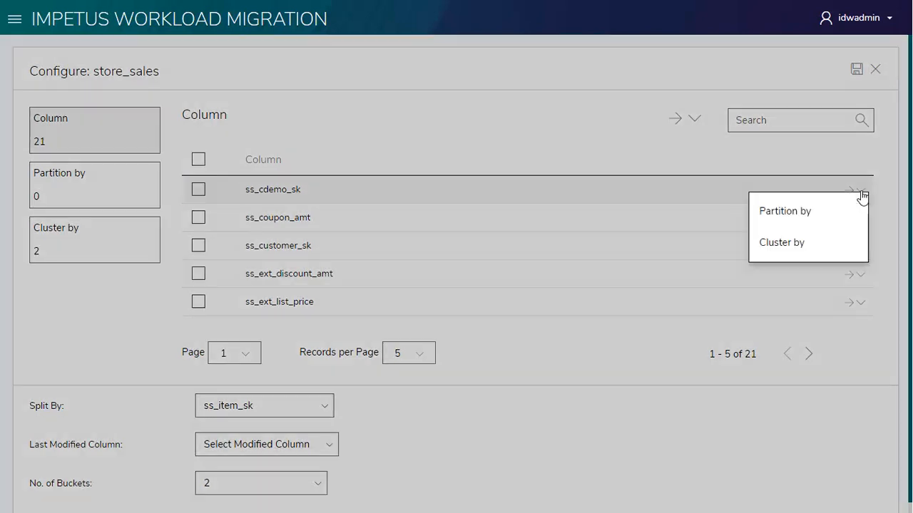
click(842, 211)
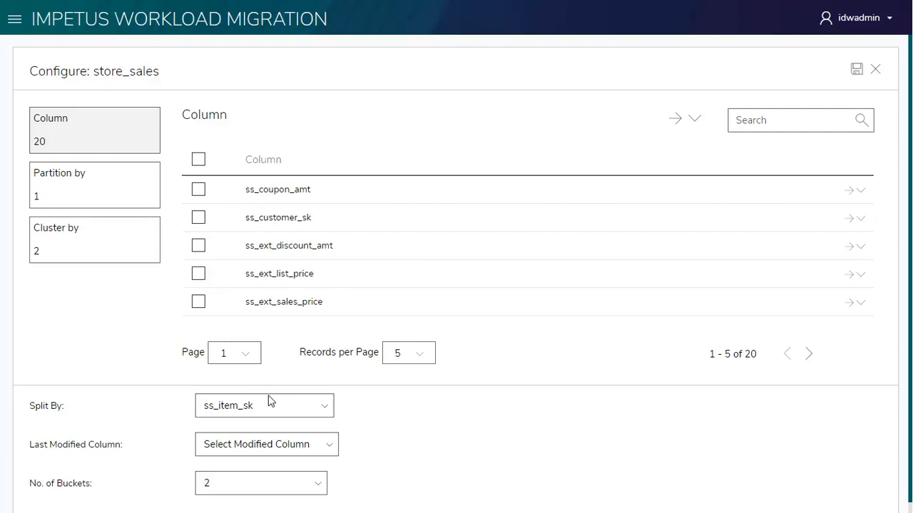
- Set the last modified column to ss_item_sk and the number of buckets to 4, and save the store_sales configuration
click(265, 445)
click(296, 205)
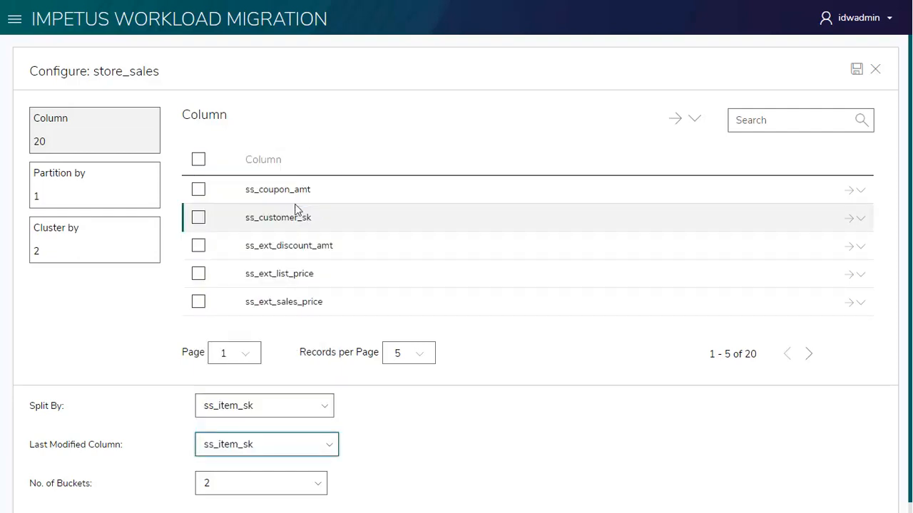
click(299, 489)
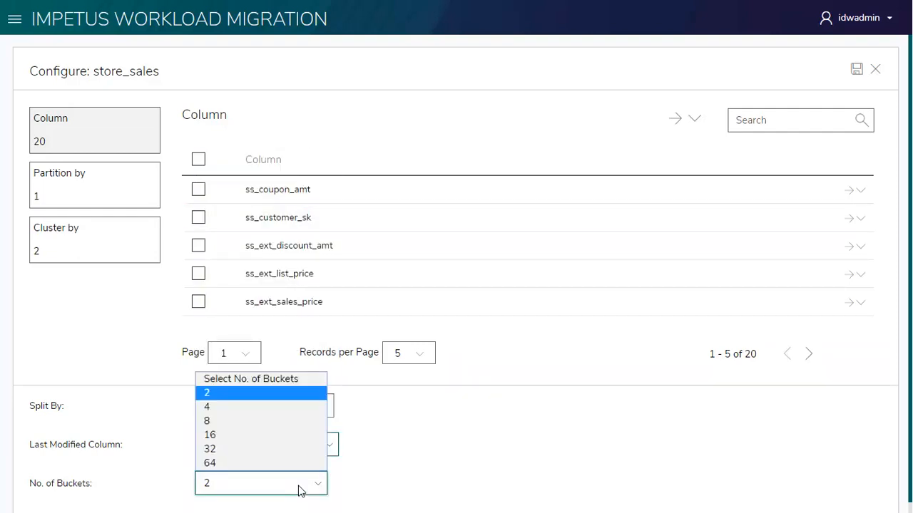
click(280, 409)
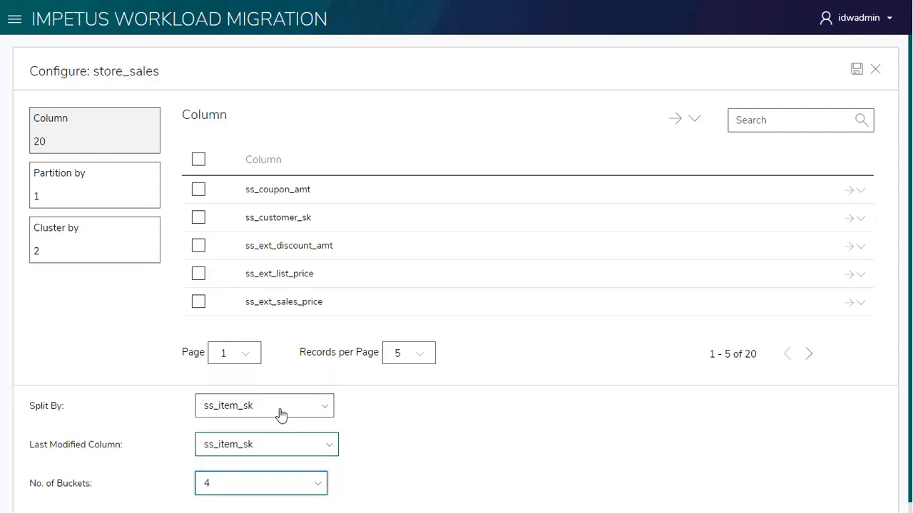
click(856, 69)
- Set the Migration stage's output to Continue when migration is below 100% and save the stage configuration
click(536, 118)
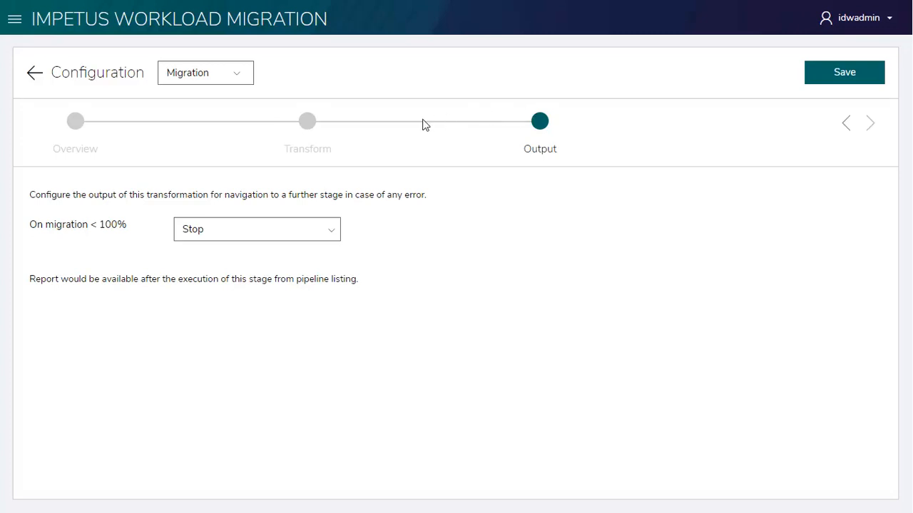
click(296, 235)
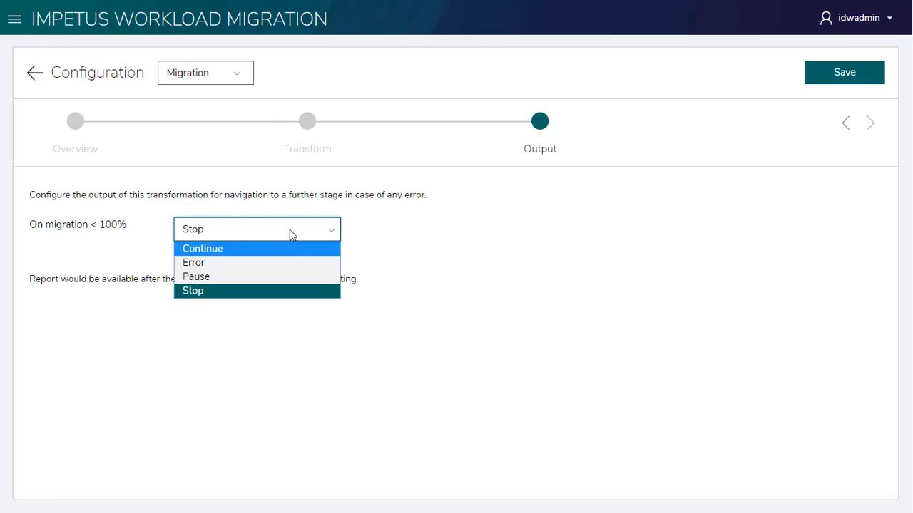
click(283, 250)
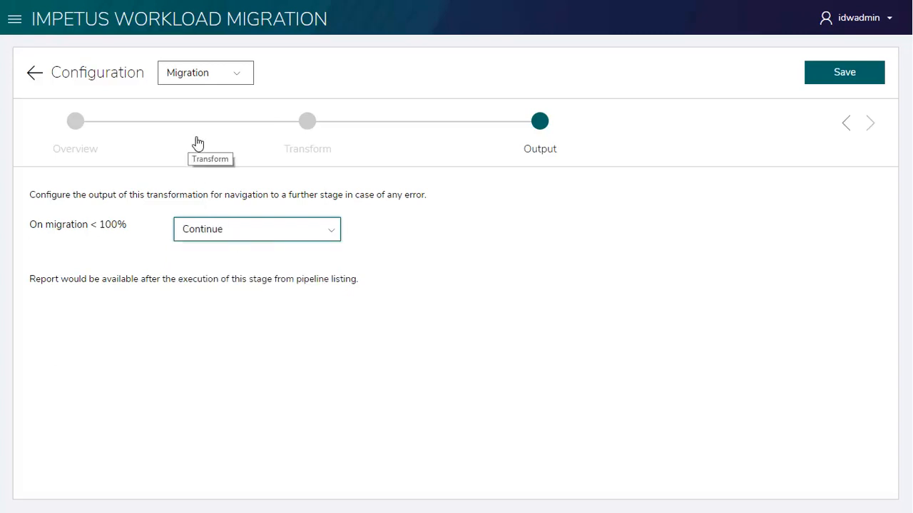
click(844, 79)
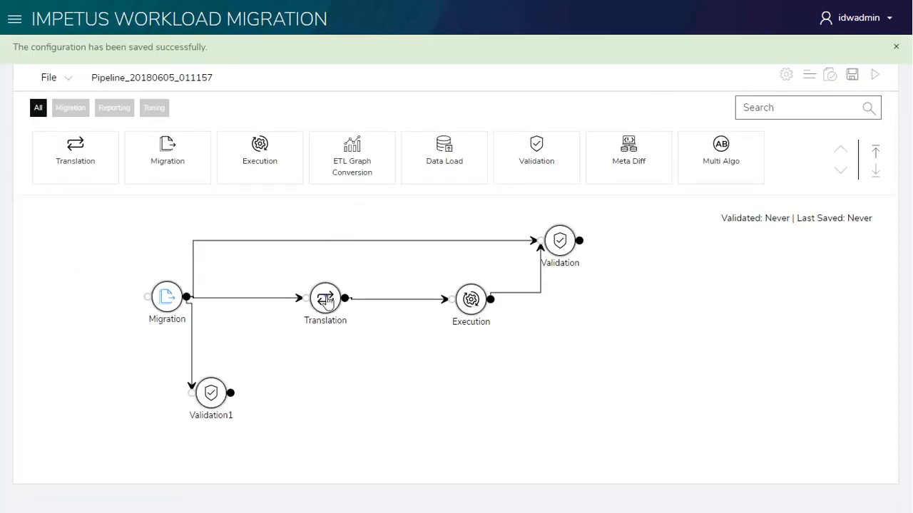
- Open the Translation stage's configuration and set the source type to Teradata, target type to Spark and output type to Java
double_click(326, 298)
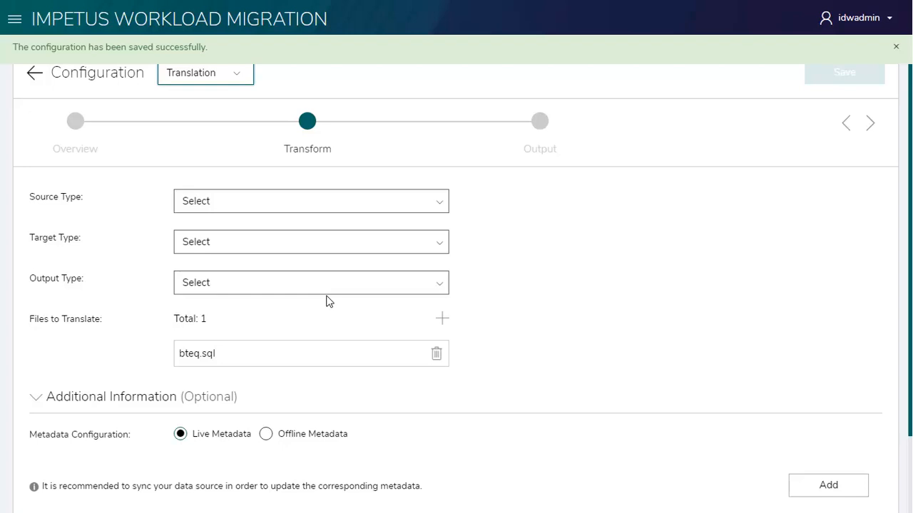
click(343, 205)
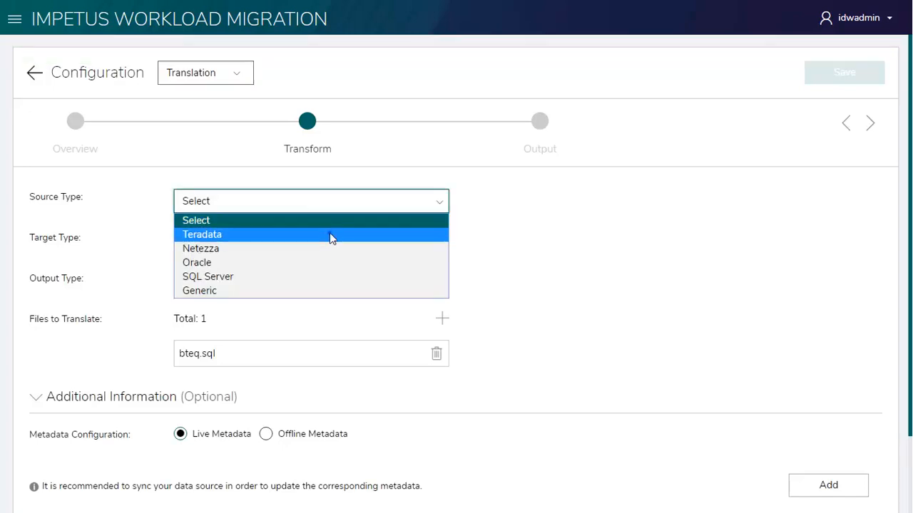
click(330, 235)
click(303, 267)
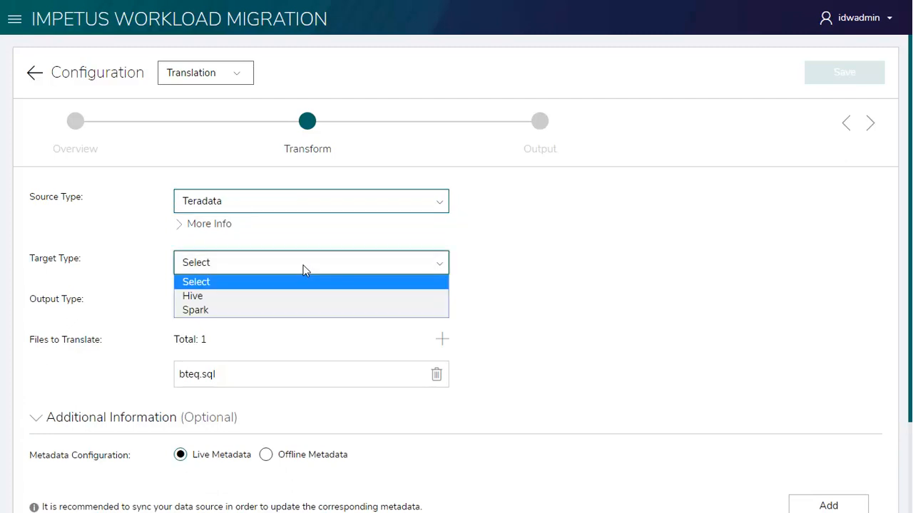
click(265, 311)
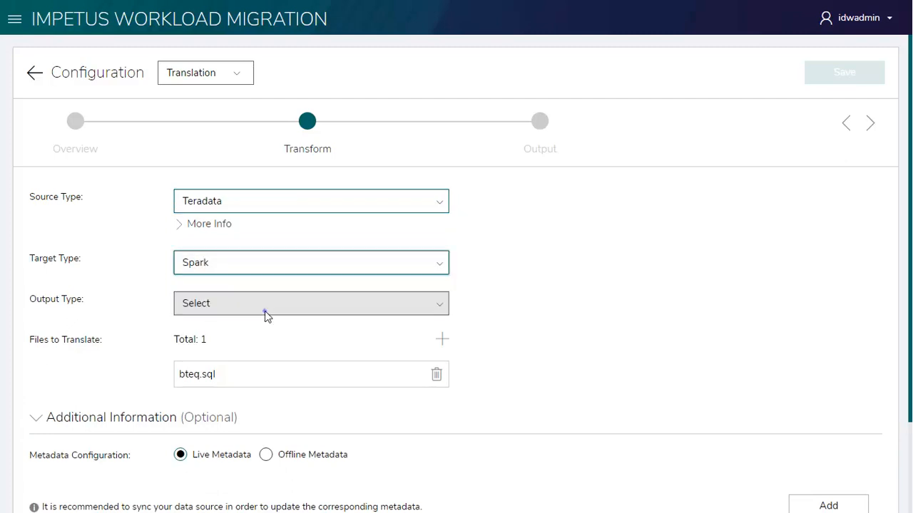
click(264, 311)
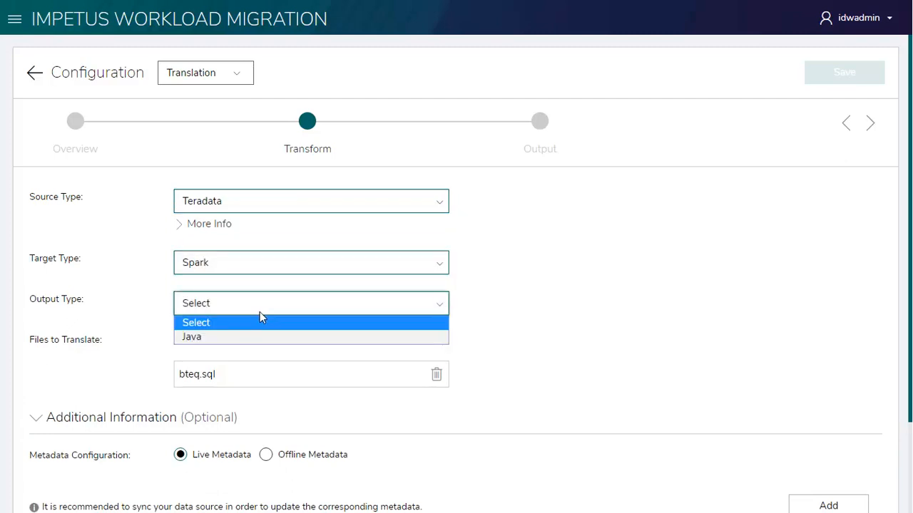
click(255, 338)
- Set the Translation stage's output to Continue when translation is below 100%
scroll(457, 273, down, 3)
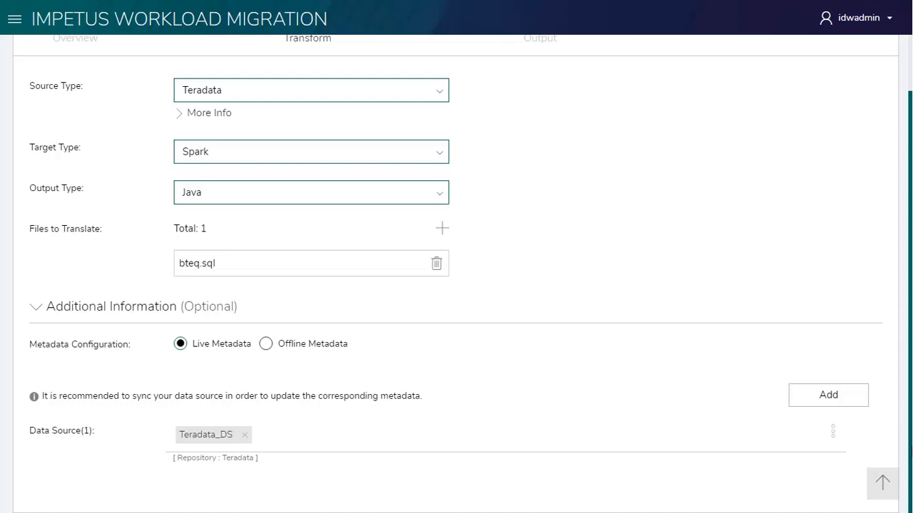
scroll(456, 285, up, 2)
scroll(908, 357, up, 1)
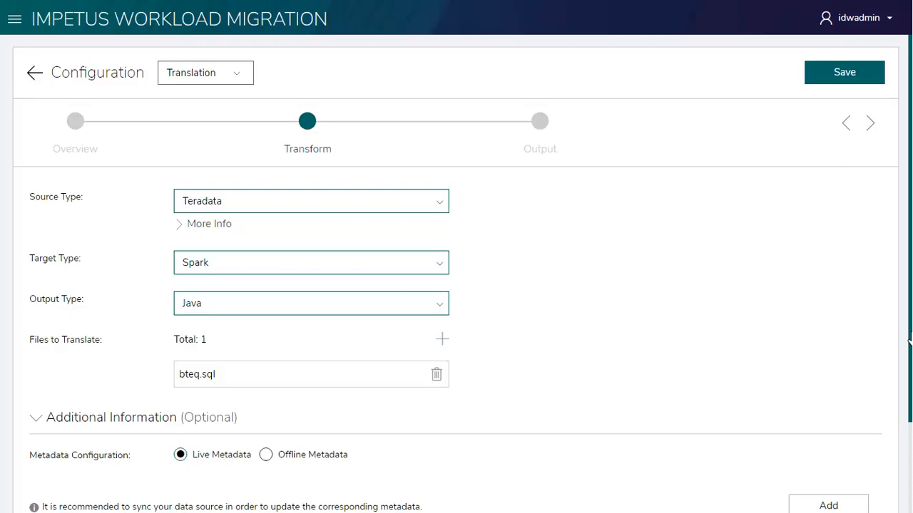
click(540, 122)
click(288, 231)
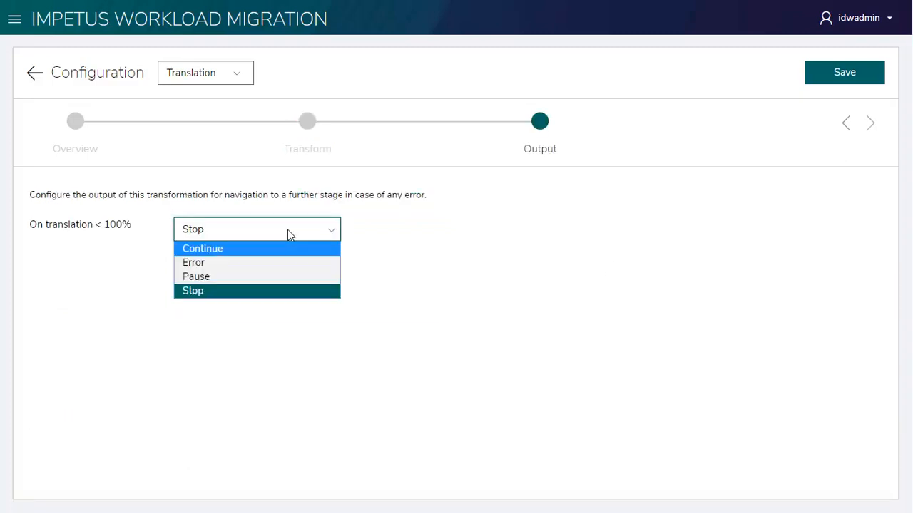
click(273, 251)
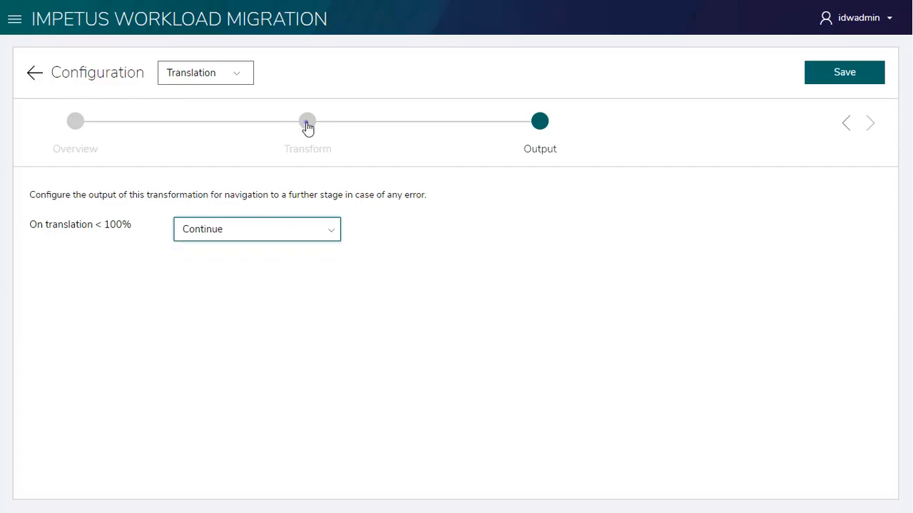
- Review the Translation stage's overview description and save the stage configuration
click(308, 123)
click(75, 122)
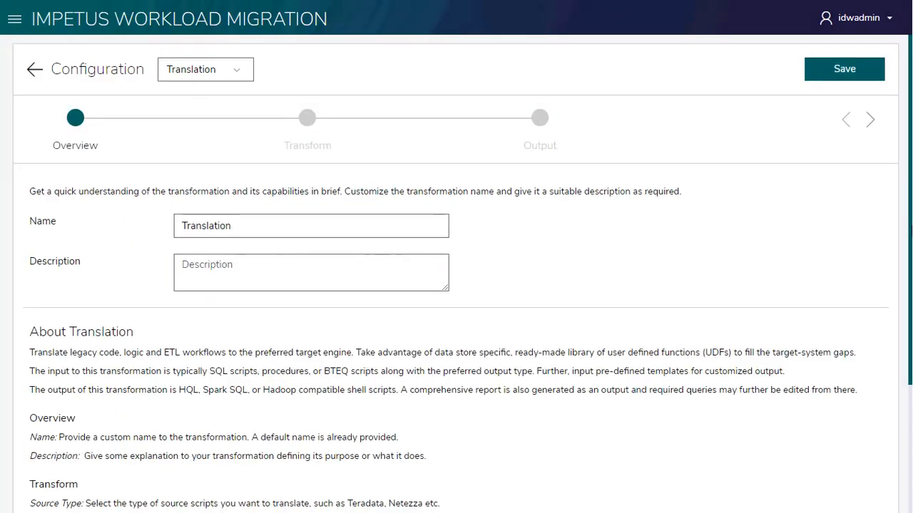
scroll(78, 129, down, 2)
scroll(457, 271, down, 3)
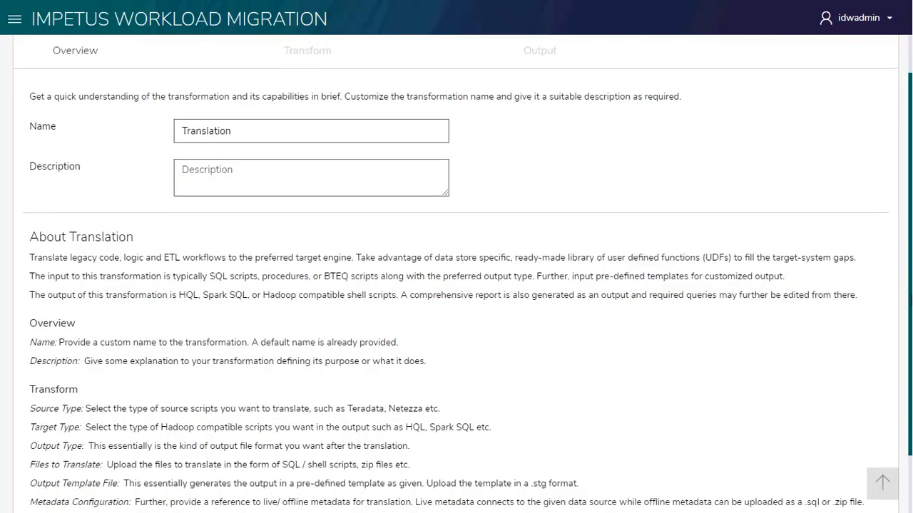
scroll(456, 271, down, 1)
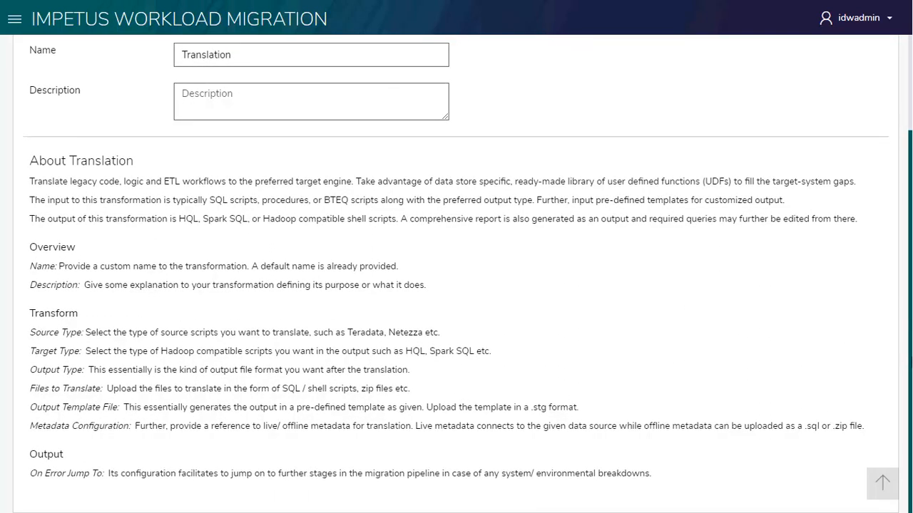
scroll(888, 203, up, 5)
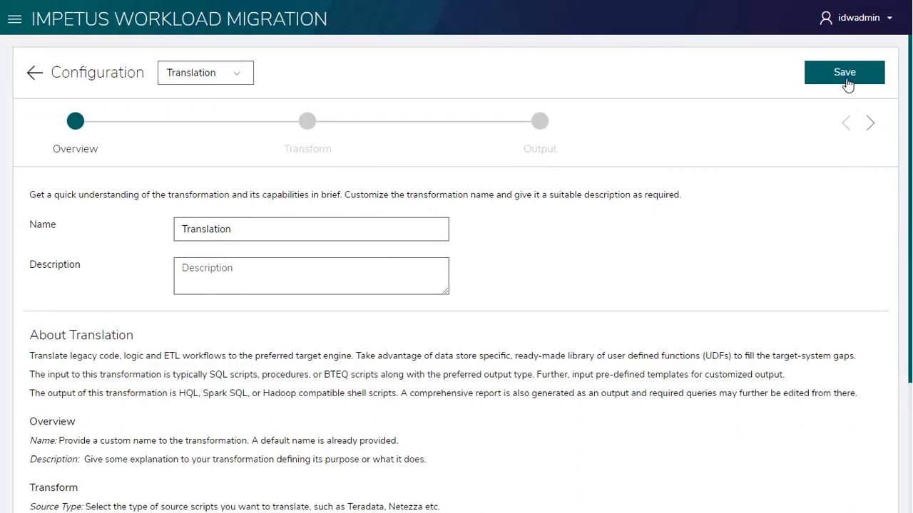
click(846, 79)
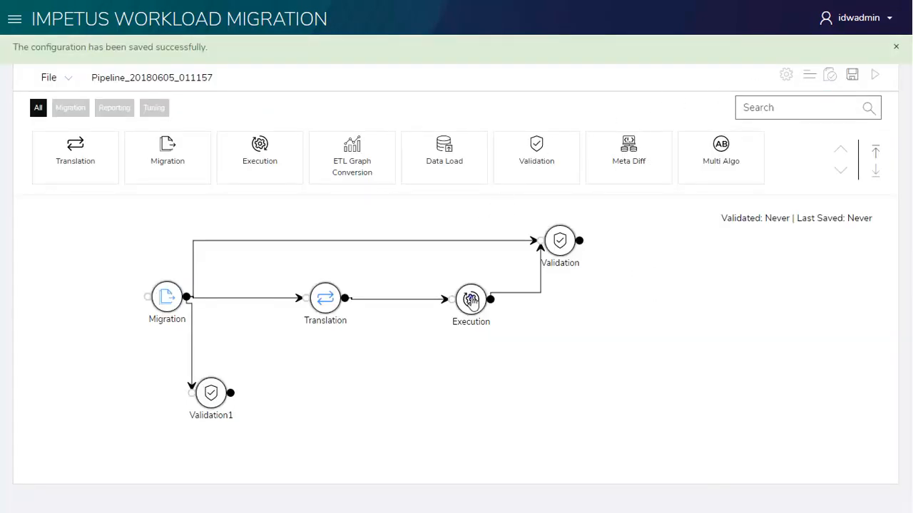
- Open the Execution stage's configuration and choose Hive_DS from the Hive repository as its target data source
double_click(470, 300)
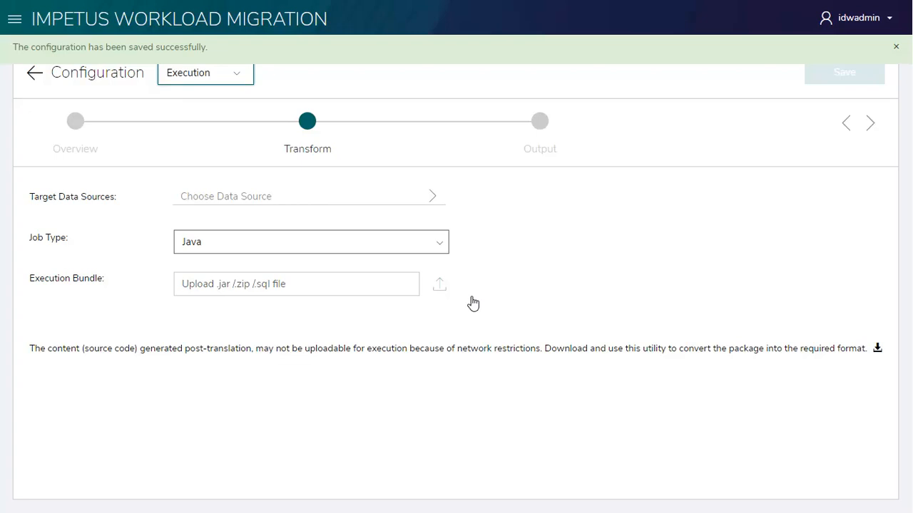
click(249, 201)
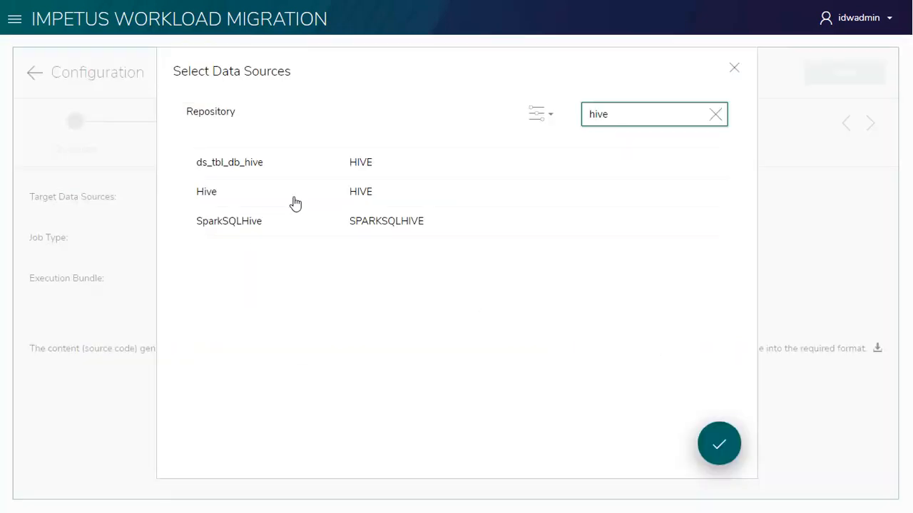
click(296, 203)
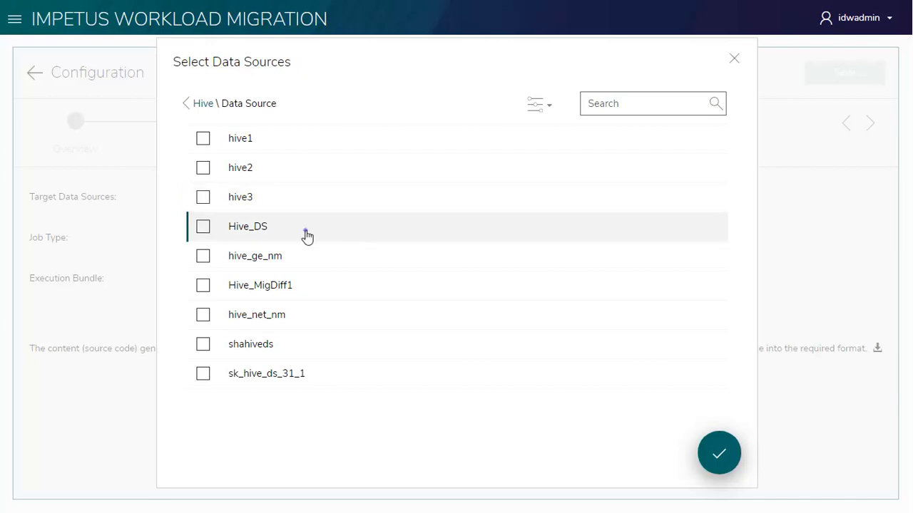
click(203, 227)
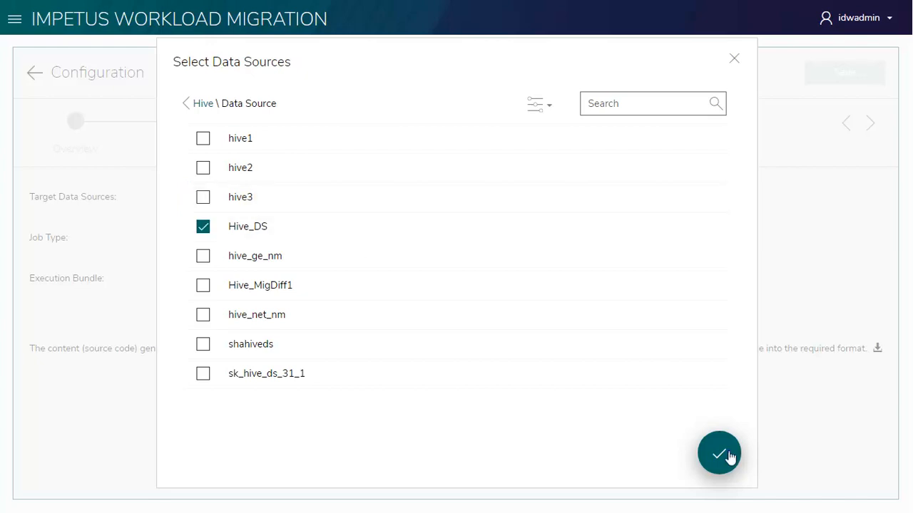
click(728, 457)
- Set the Execution stage's On Error output to Continue and save the stage configuration
click(541, 123)
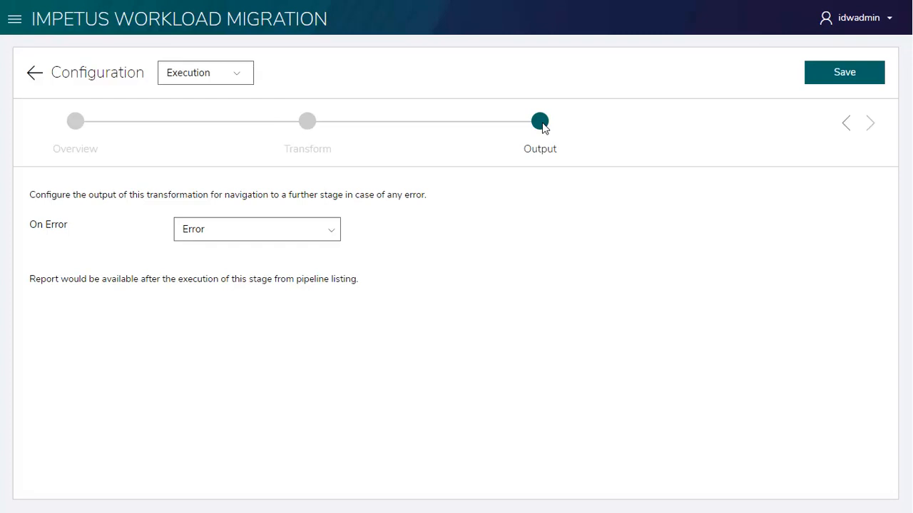
click(268, 237)
click(263, 250)
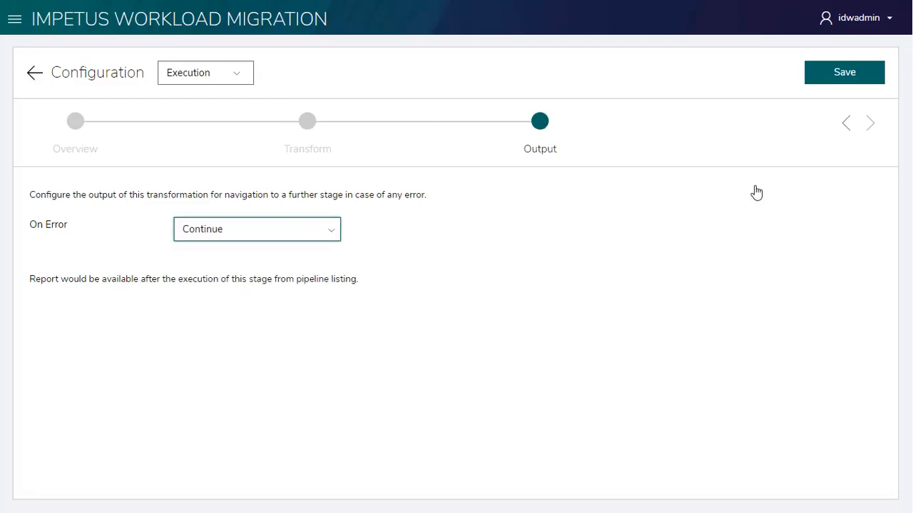
click(847, 74)
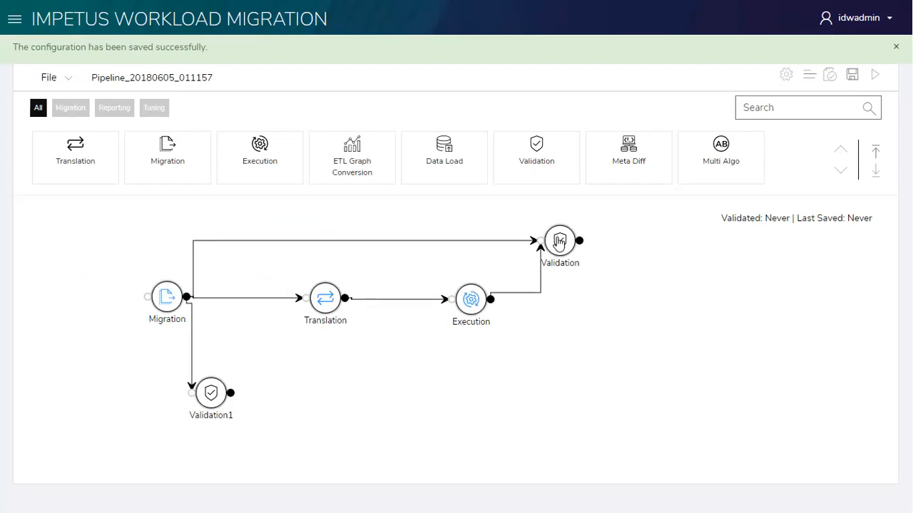
- Open the configuration of the Validation stage that follows Execution and set Teradata_DS as original and Hive_DS as target data source
double_click(559, 241)
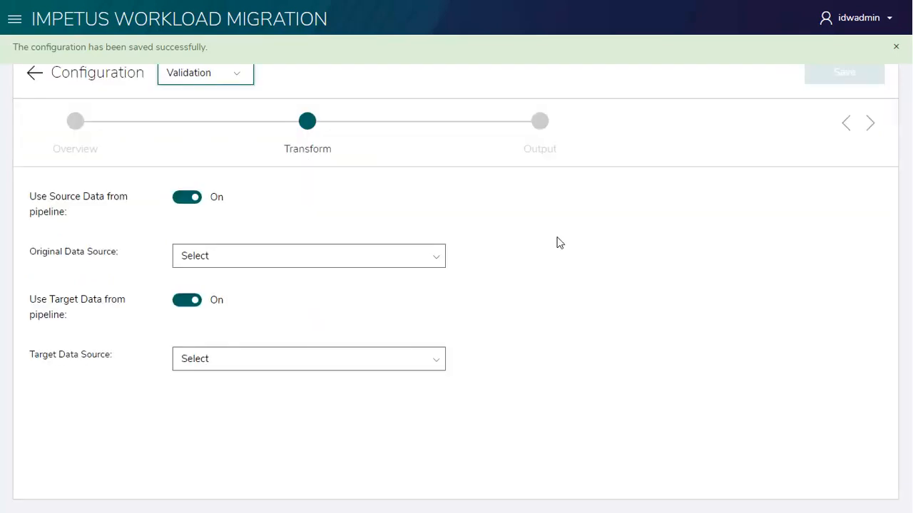
click(347, 260)
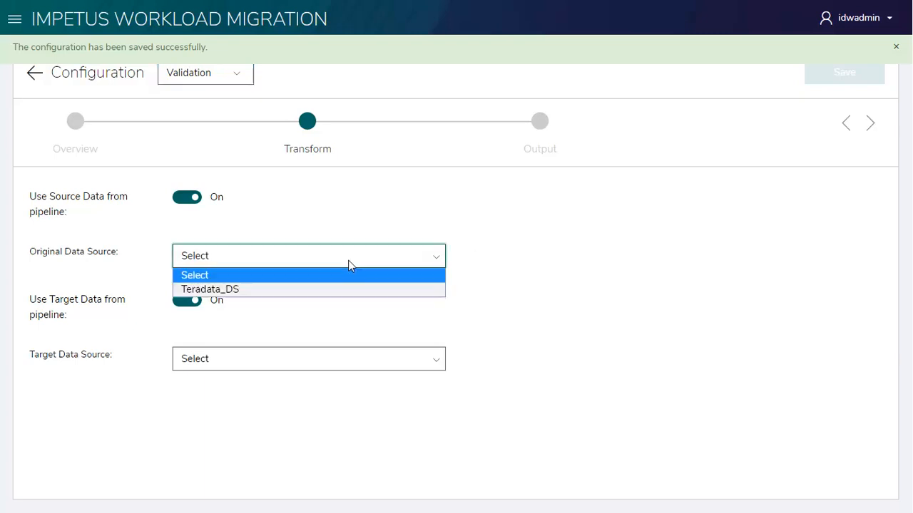
click(316, 294)
click(327, 395)
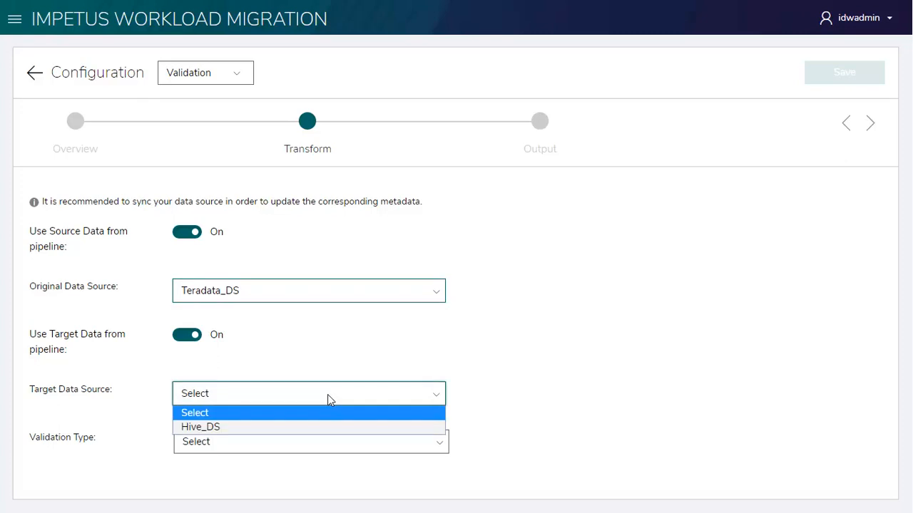
click(302, 428)
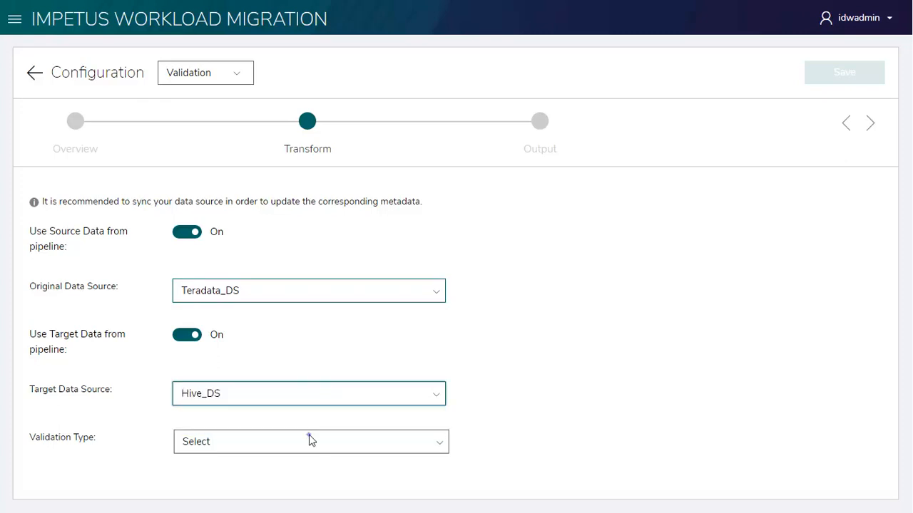
- Set the validation type to Entity Specific and select store_sales for Entity 1
click(309, 436)
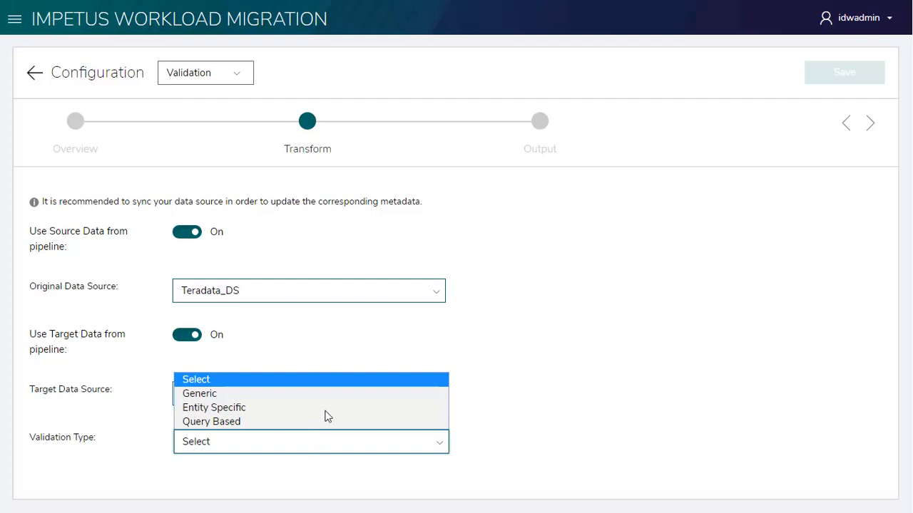
click(328, 407)
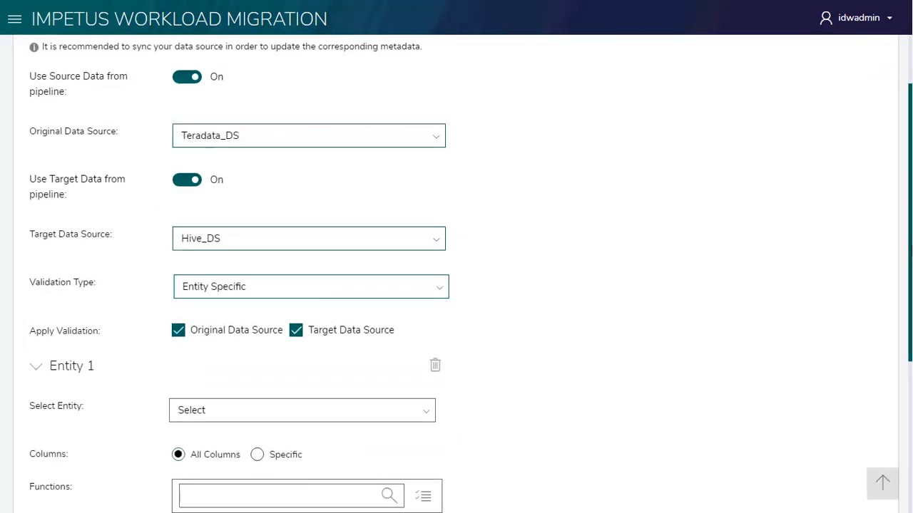
drag(911, 207, 910, 342)
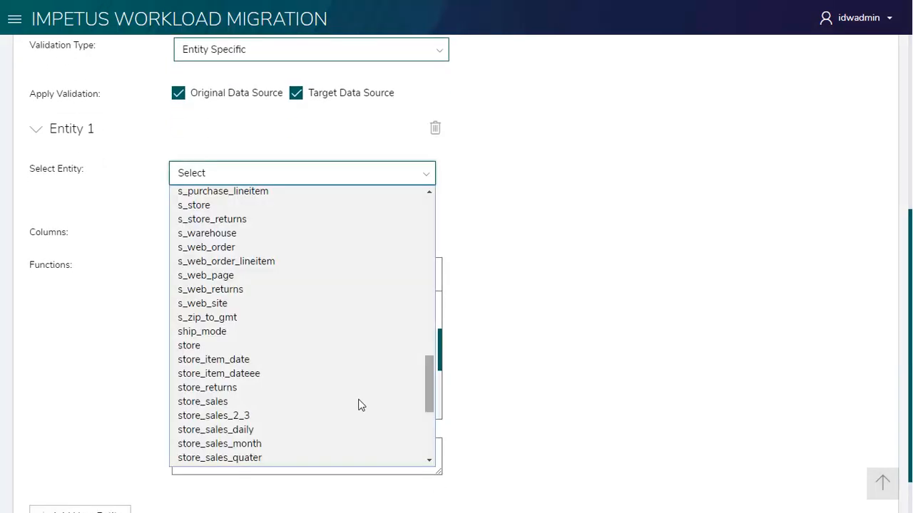
click(359, 403)
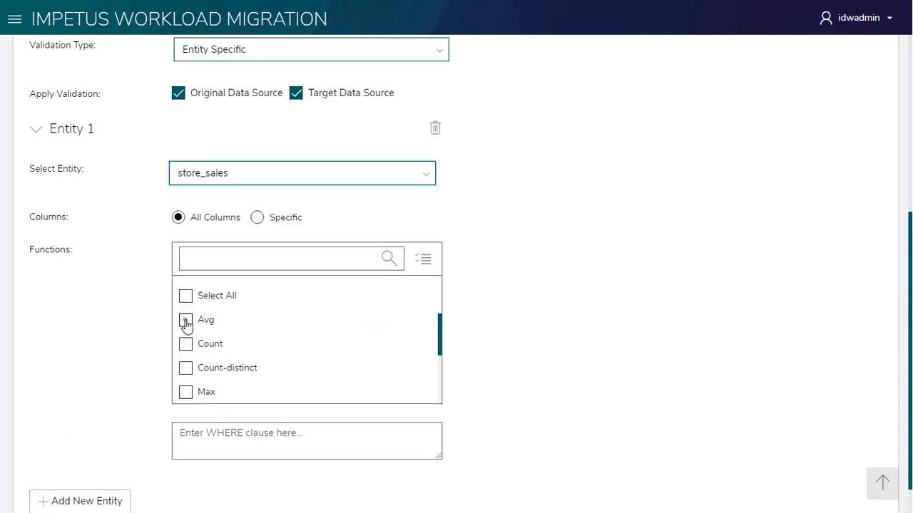
- Enable the Avg, Count and Count-distinct functions for validating the store_sales entity
click(185, 320)
click(187, 345)
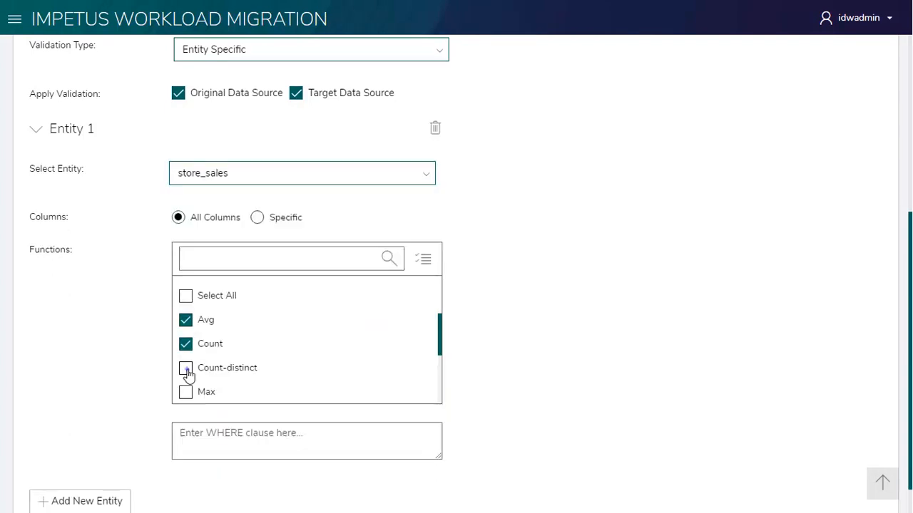
click(187, 369)
scroll(909, 293, down, 1)
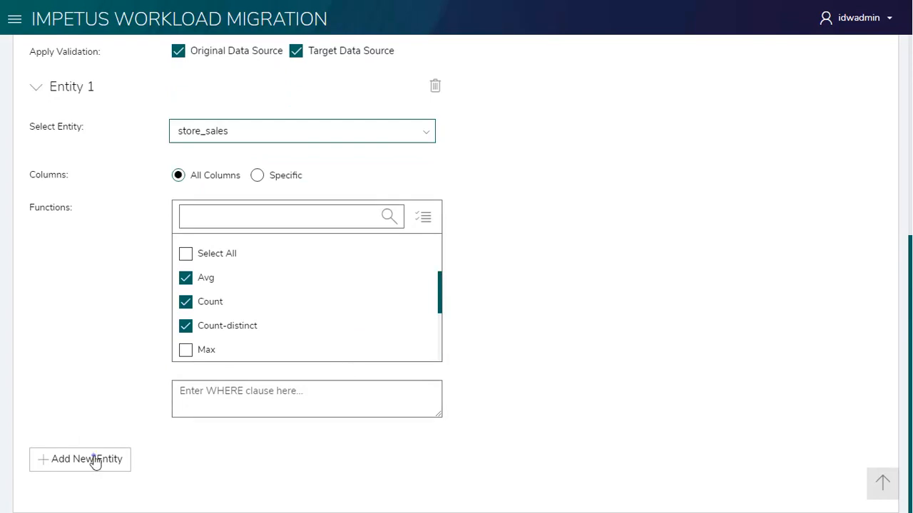
- Add a second entity to the Validation stage and select item for Entity 2
click(94, 461)
scroll(346, 164, down, 5)
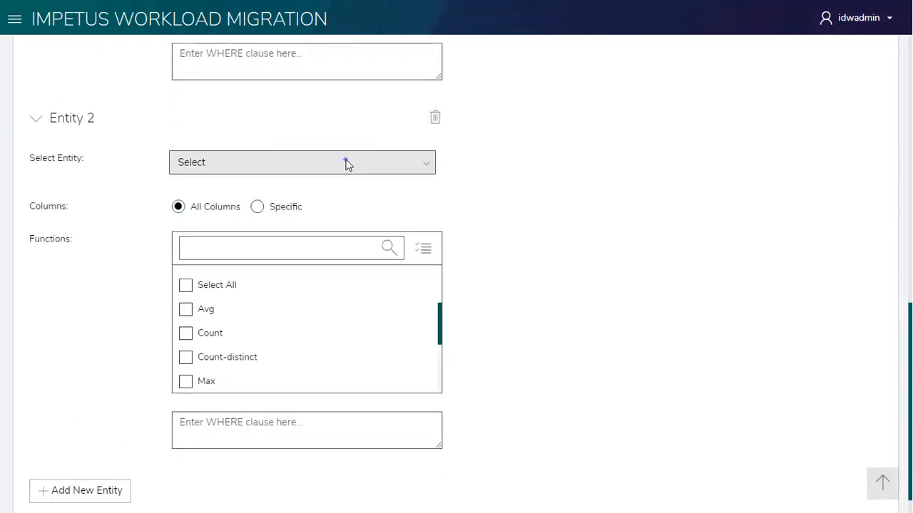
click(347, 164)
text(item)
key(Return)
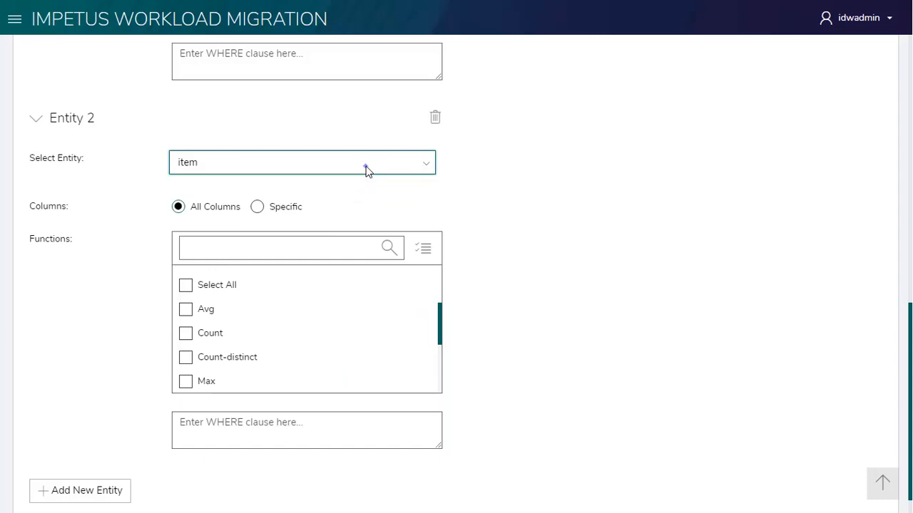
- Restrict the item entity to specific columns and choose i_category with the Count-distinct function for Column 1
click(258, 208)
scroll(363, 187, down, 2)
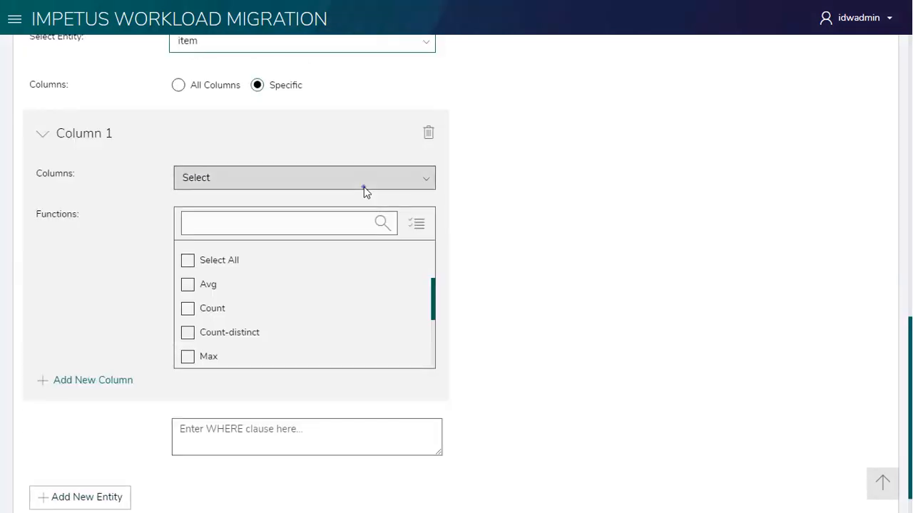
click(358, 183)
click(358, 183)
click(359, 183)
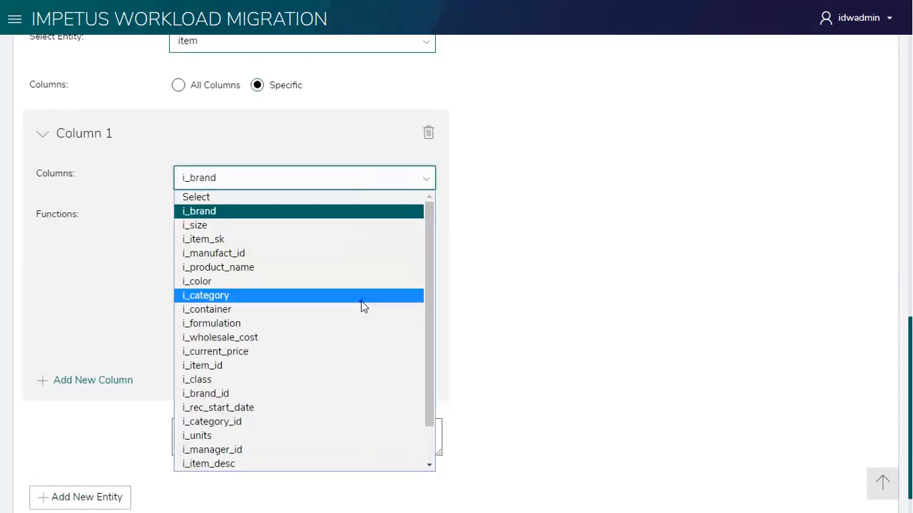
click(361, 296)
mouse_move(433, 289)
mouse_down()
mouse_move(433, 311)
mouse_move(434, 301)
mouse_up()
click(186, 308)
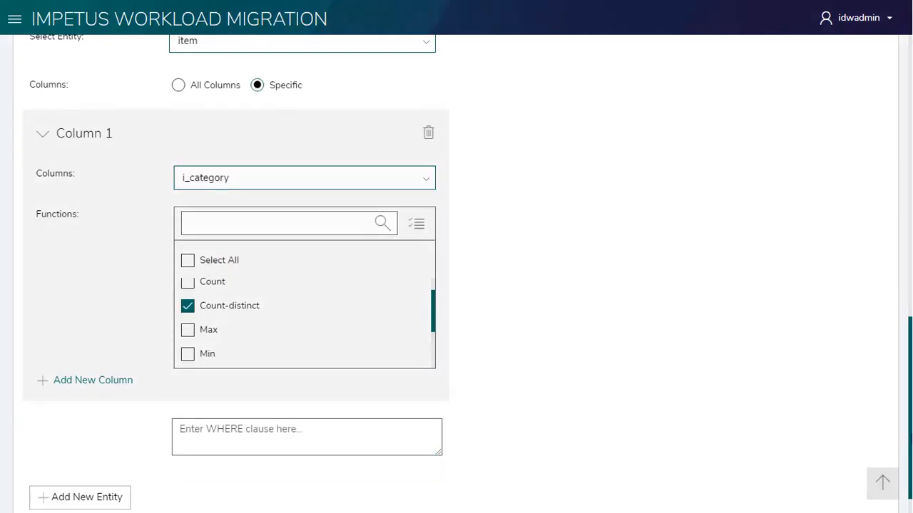
- Review the settings for both entities and save the Validation stage configuration
scroll(236, 272, down, 1)
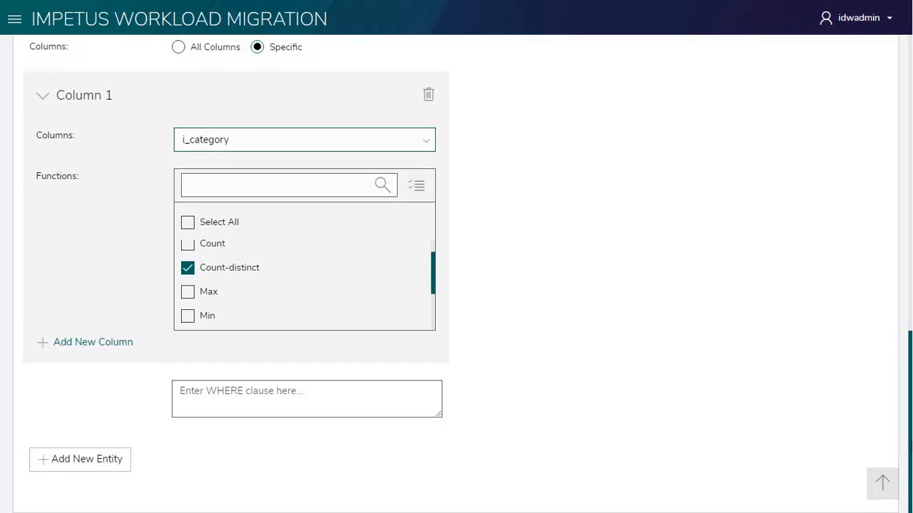
scroll(236, 285, up, 8)
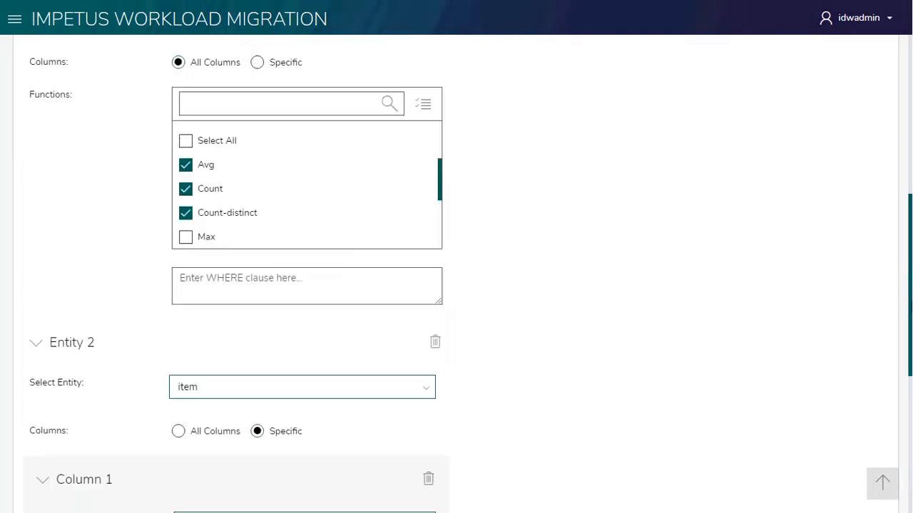
scroll(456, 285, up, 10)
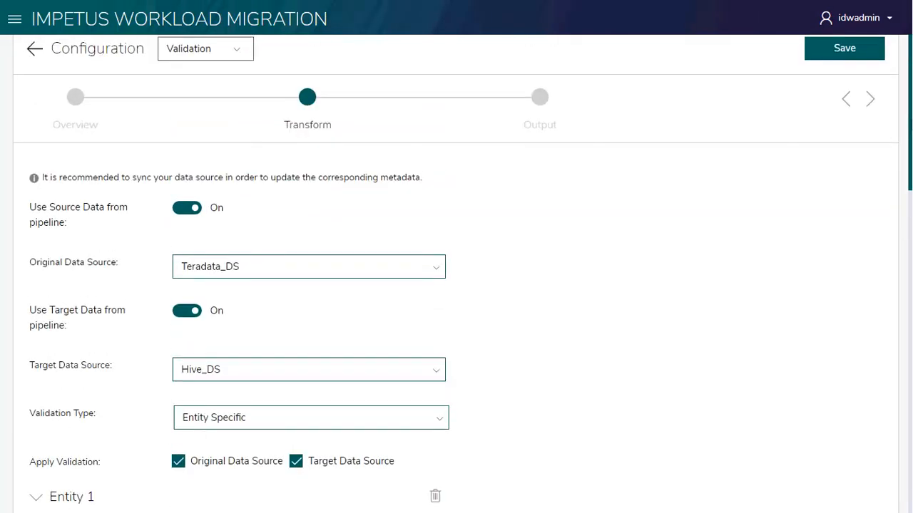
scroll(543, 128, up, 1)
click(842, 77)
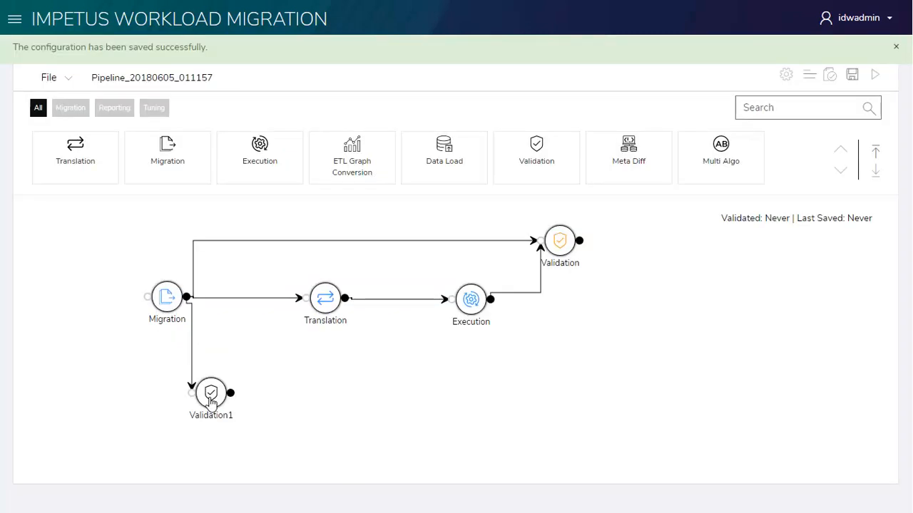
- Configure the Validation1 stage with Teradata_DS as original data source, Hive_DS as target data source and Query Based validation type
double_click(211, 403)
click(278, 255)
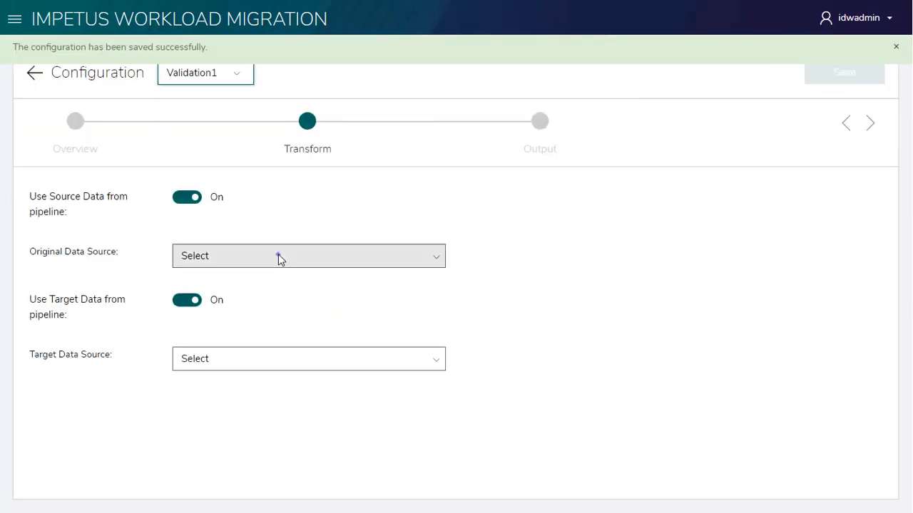
click(249, 296)
click(235, 394)
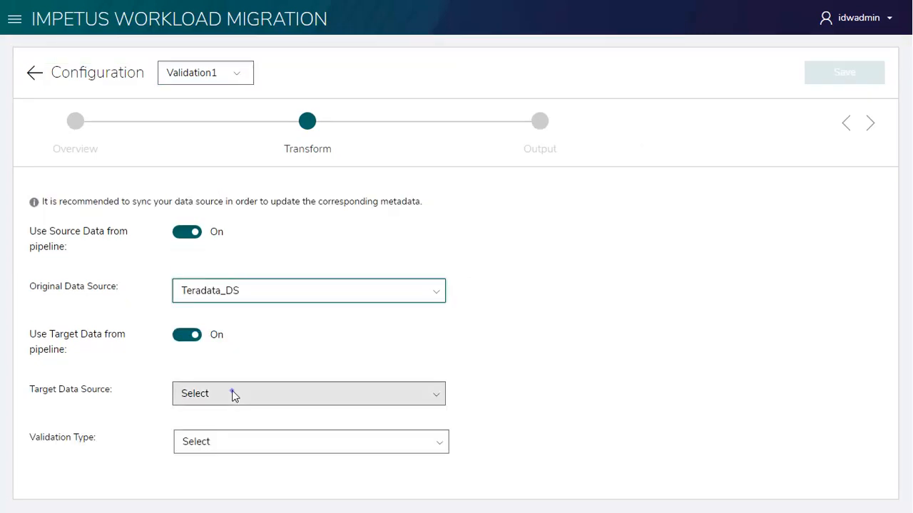
click(213, 426)
click(237, 441)
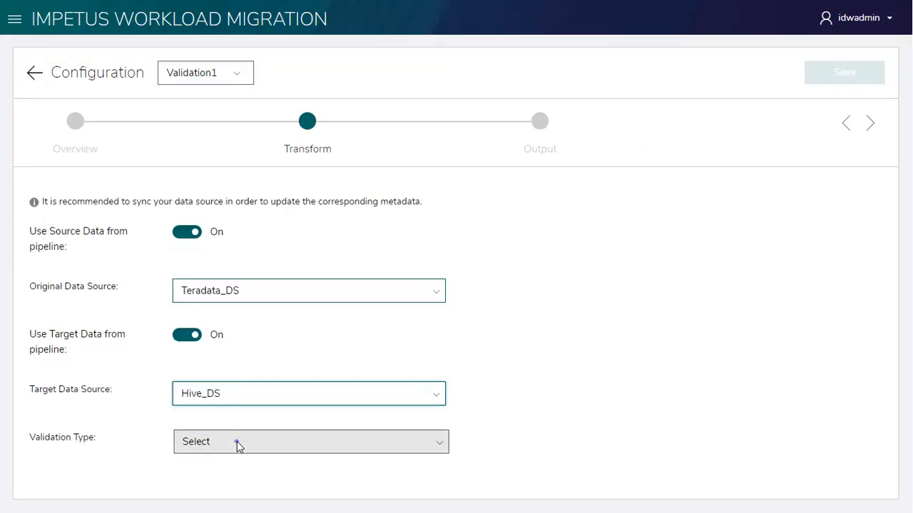
click(211, 422)
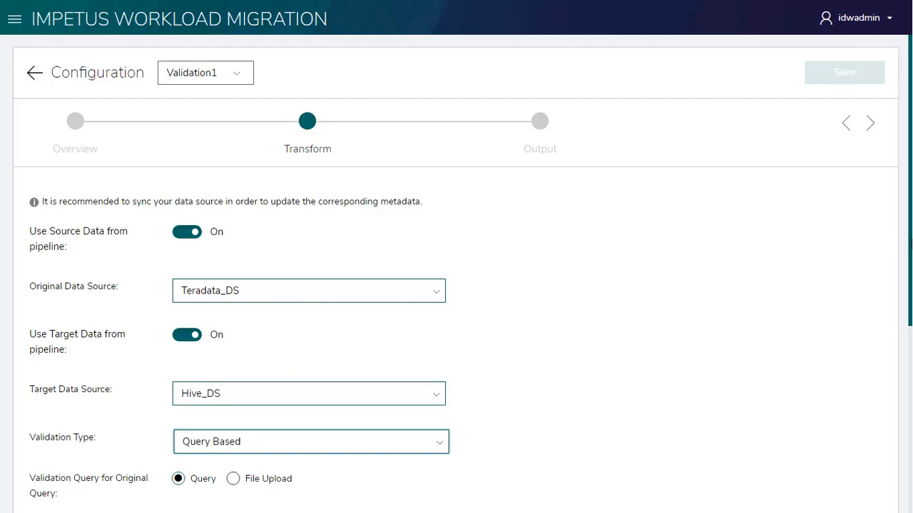
- Enter "Select count(*) from date_dim;" as the original validation query and limit it to a sample of 100 rows
scroll(457, 285, down, 4)
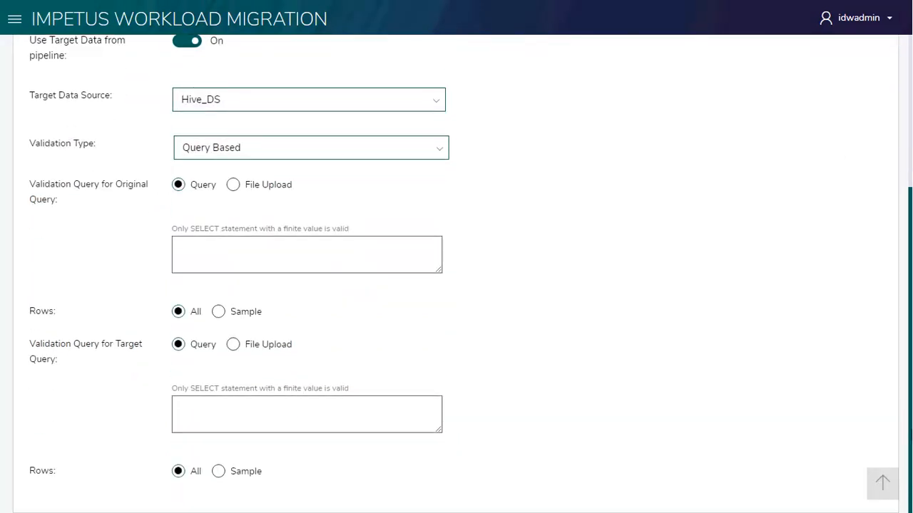
click(308, 253)
text(Select count(*) from date_dim;)
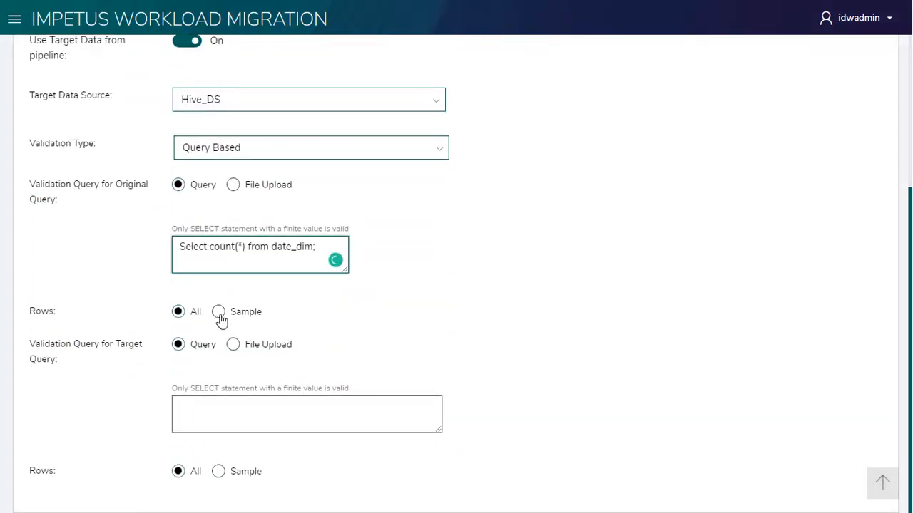
click(219, 316)
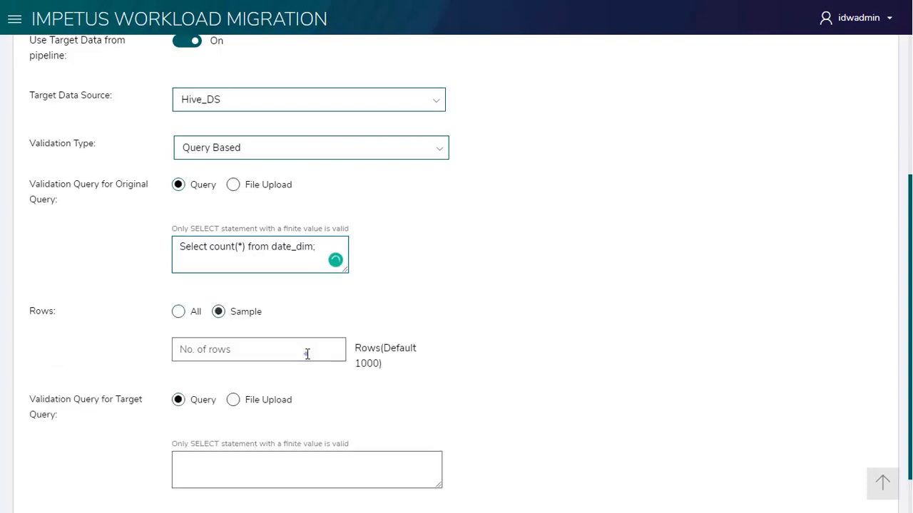
click(307, 354)
text(100)
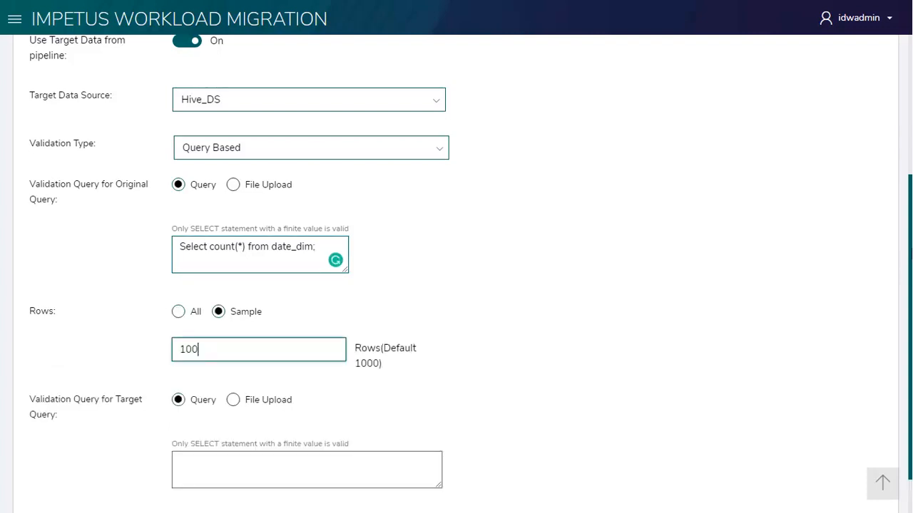
- Copy the original query "Select count(*) from date_dim;" into the target validation query and set its sample to 100 rows
scroll(267, 187, down, 1)
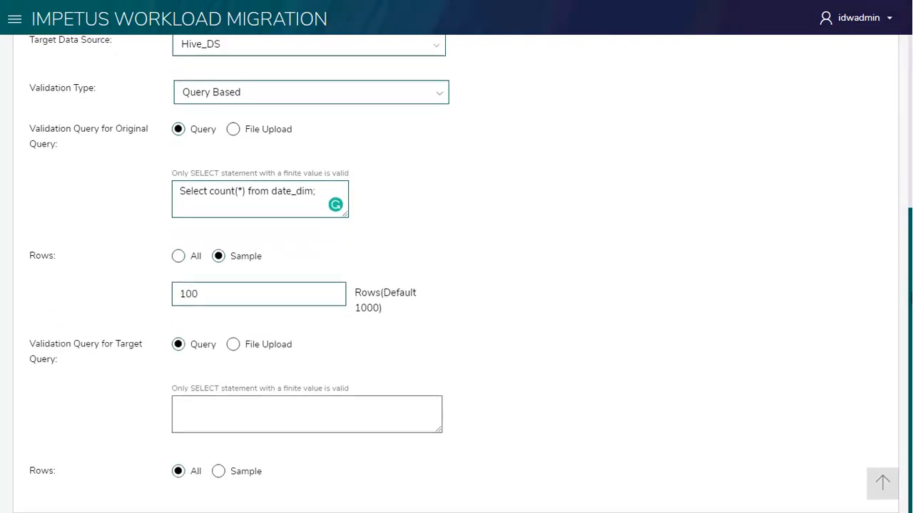
click(267, 188)
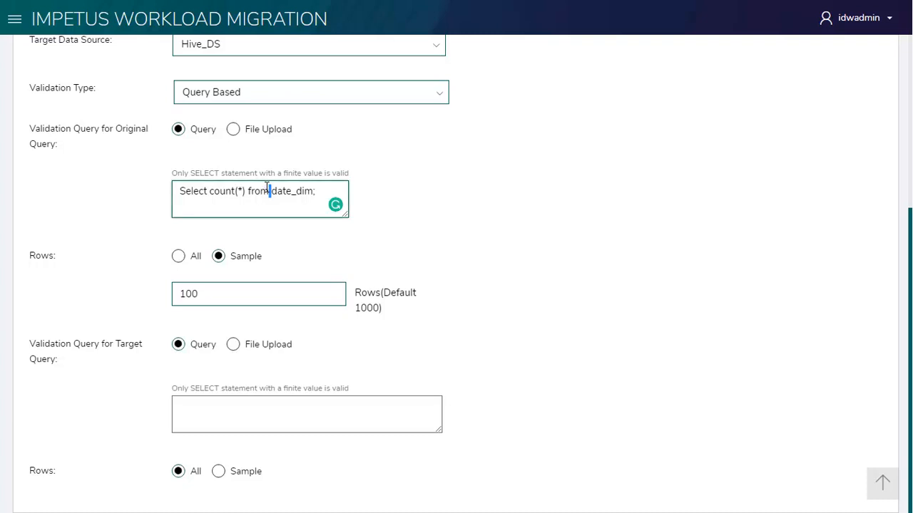
click(269, 416)
text(Select count(*) from date_dim;)
click(219, 472)
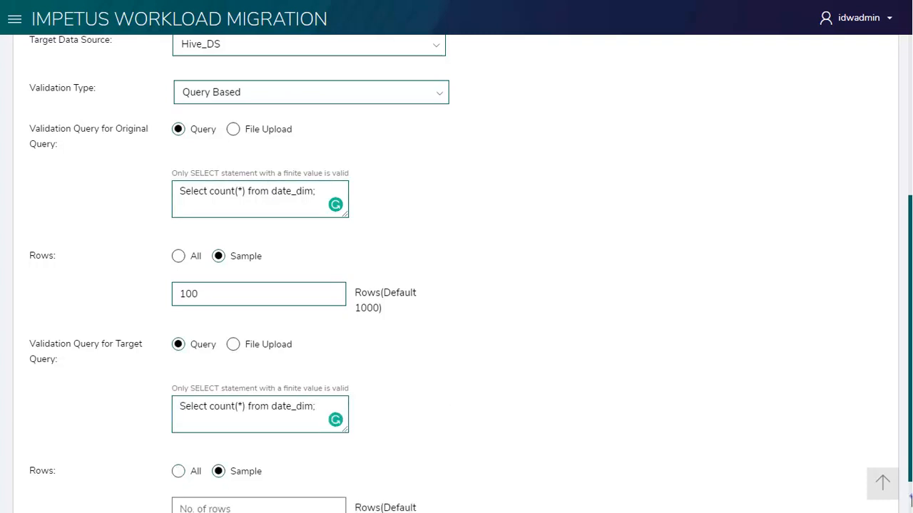
scroll(289, 457, down, 1)
click(289, 455)
text(100)
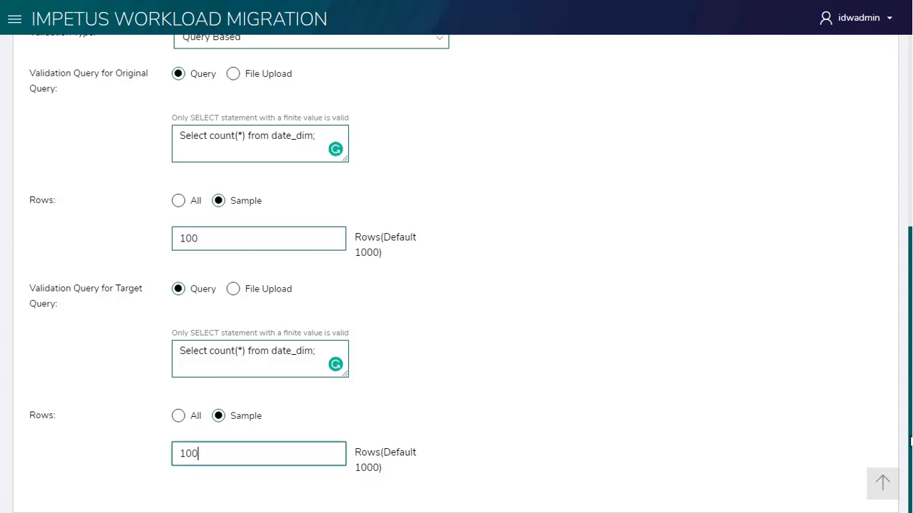
- Save the Validation1 stage configuration and validate the whole pipeline
drag(910, 442, 911, 211)
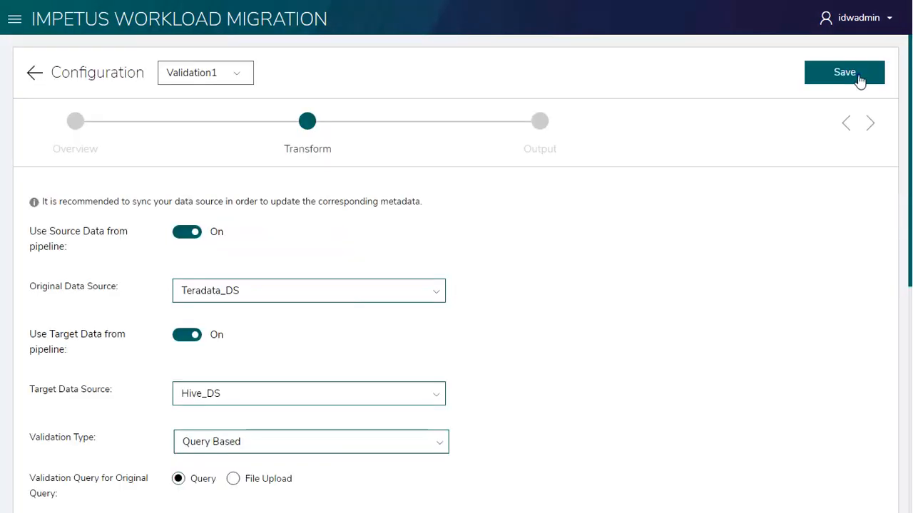
click(860, 82)
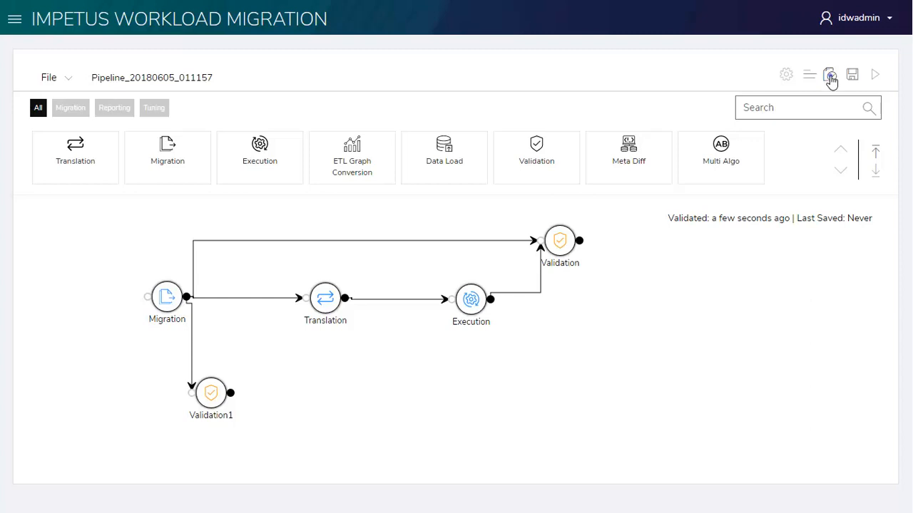
click(830, 77)
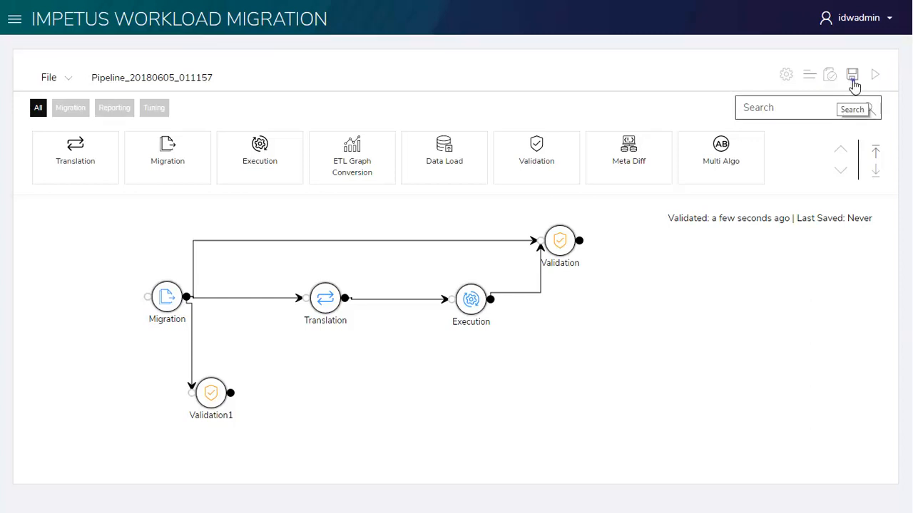
- Save the pipeline as Test Demo with the description Demo and run it
click(852, 77)
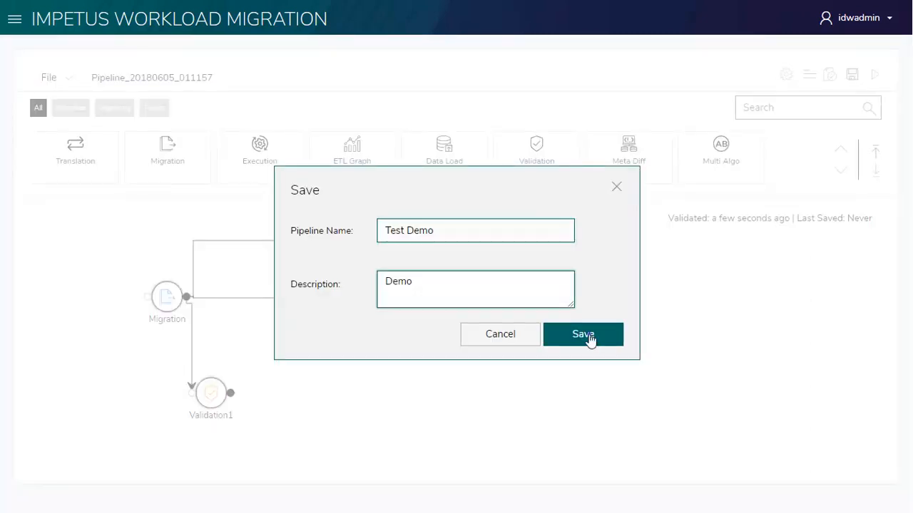
click(587, 338)
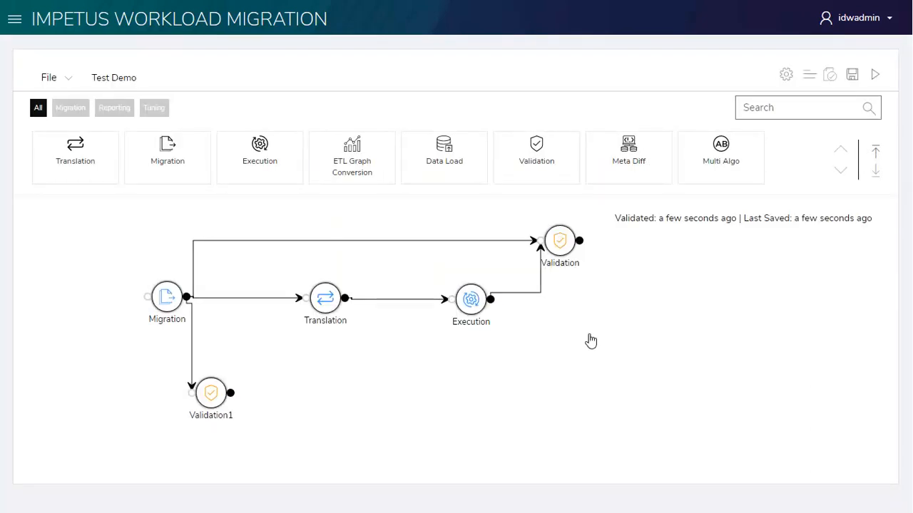
click(876, 76)
- View the scheduling options of the Test Demo pipeline from the pipelines list and return to the list without applying a schedule
click(15, 25)
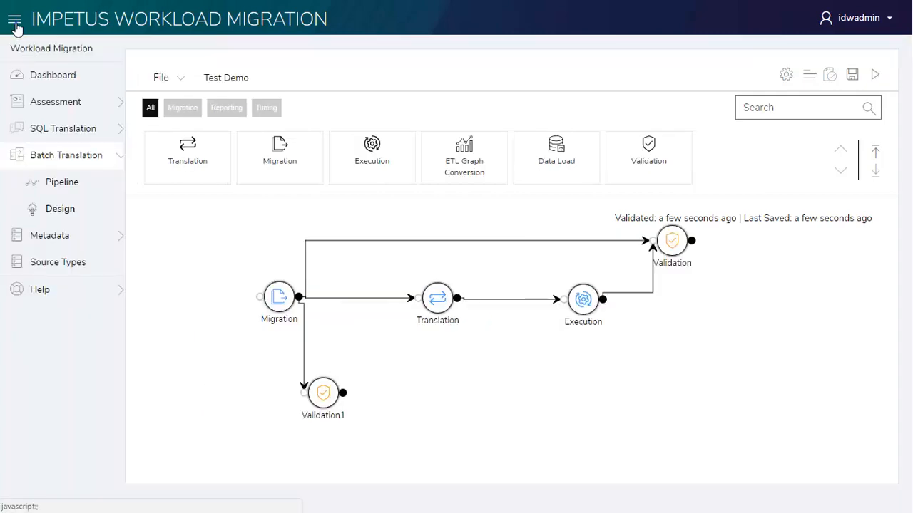
click(51, 186)
click(214, 169)
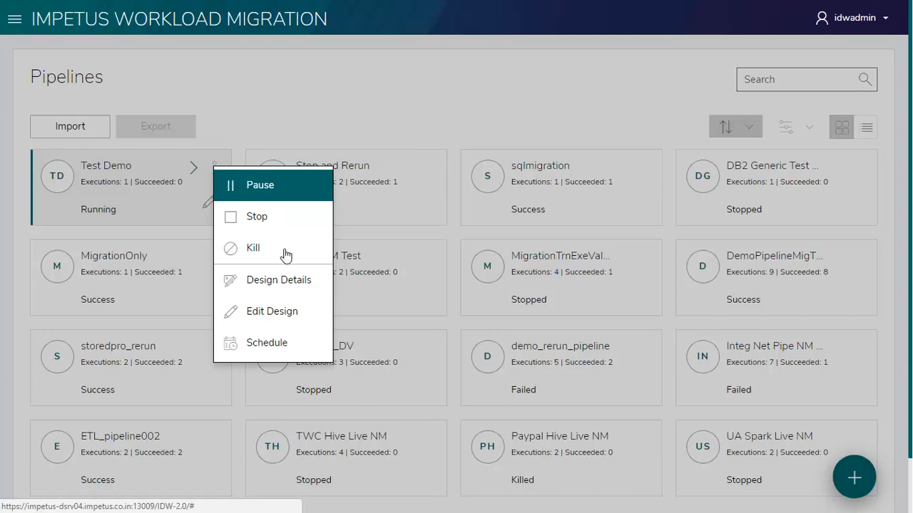
click(293, 347)
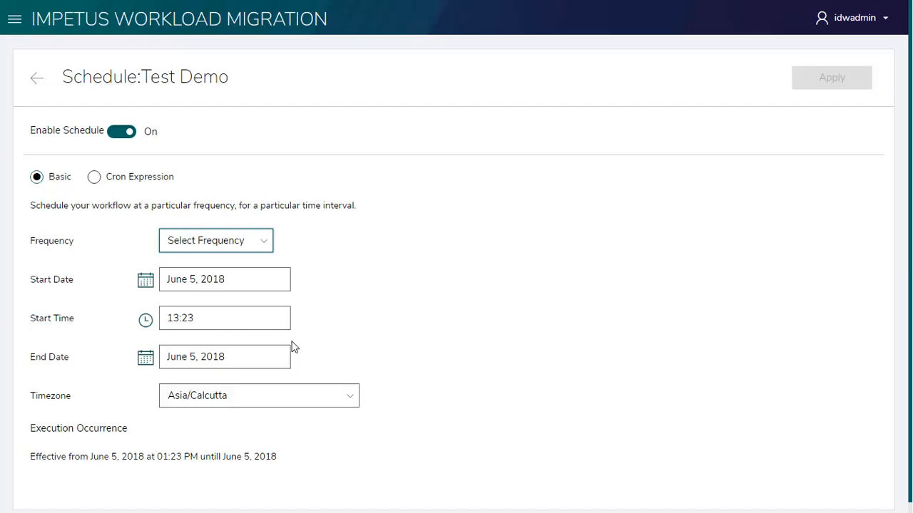
click(37, 78)
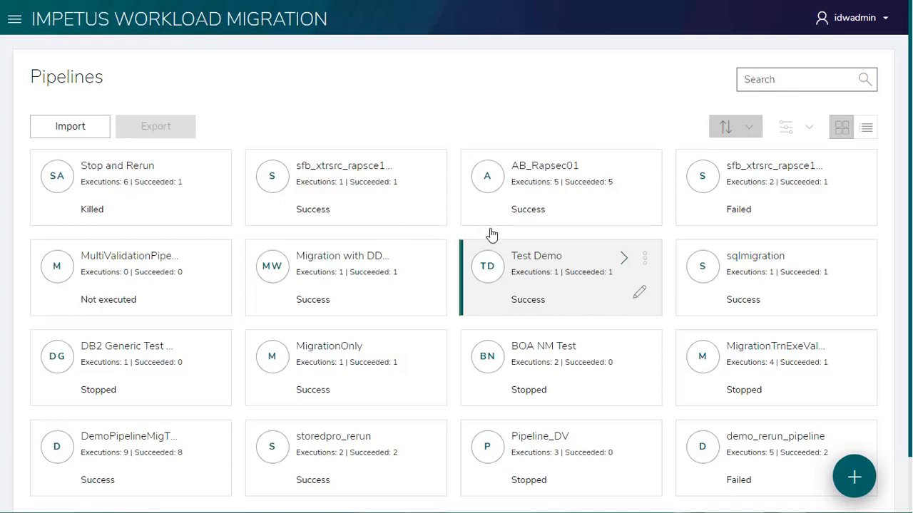
- Examine the Test Demo execution's stages and pipeline diagram, including the output summary of its Translation stage
click(579, 308)
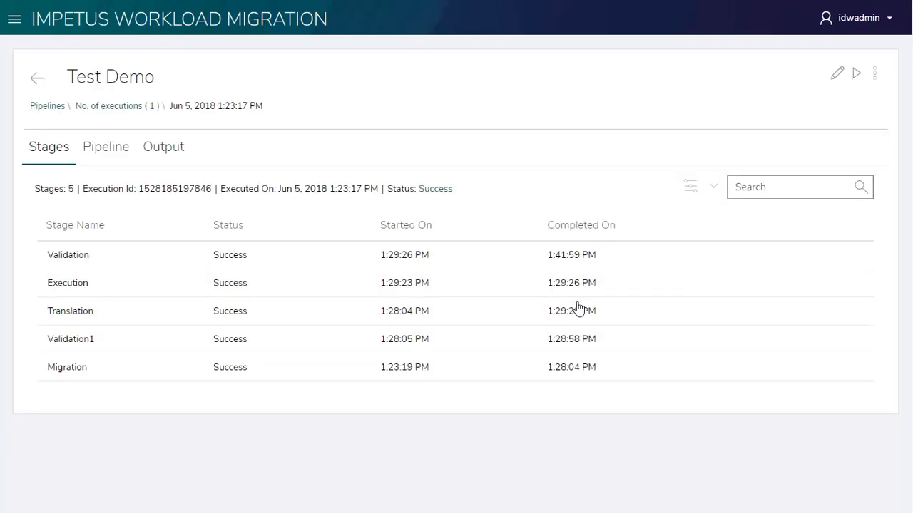
click(116, 151)
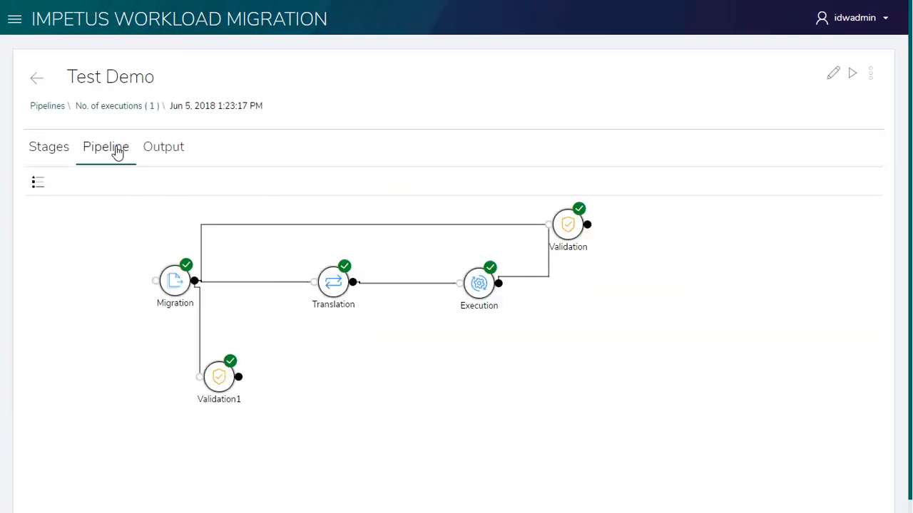
click(169, 154)
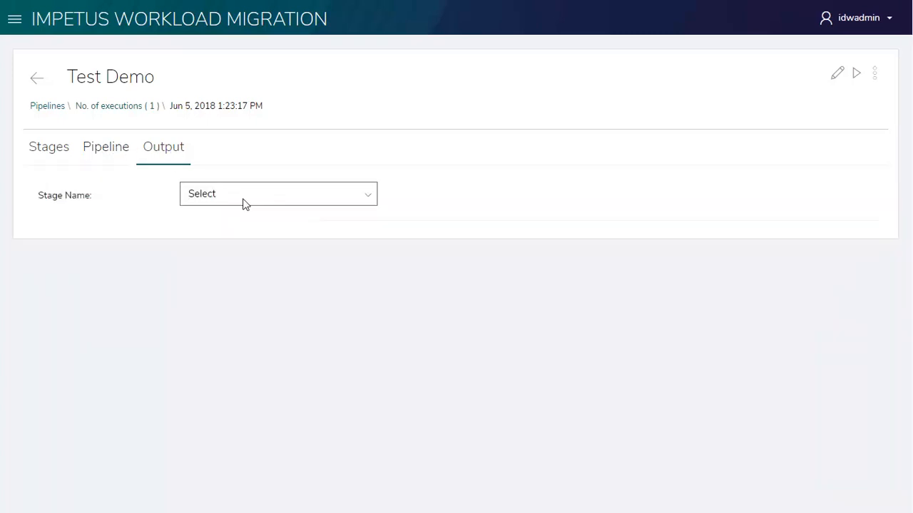
click(242, 201)
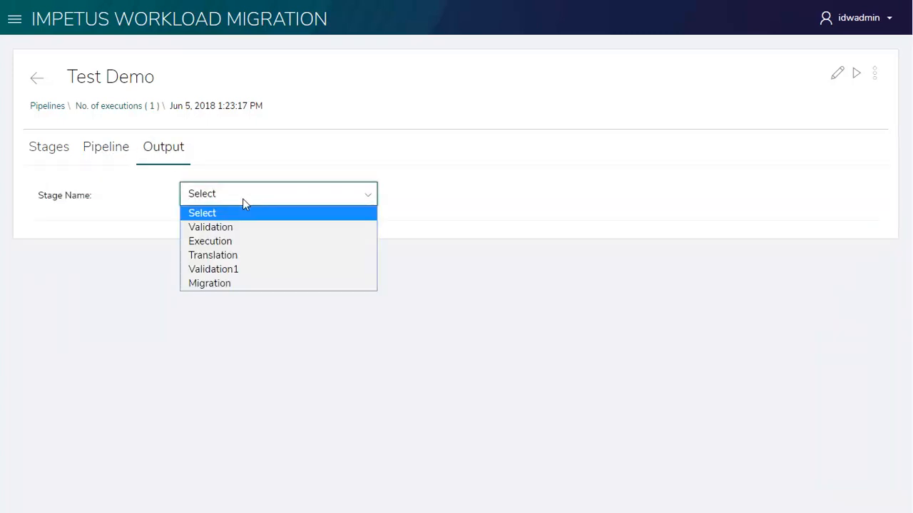
click(247, 254)
scroll(910, 166, down, 4)
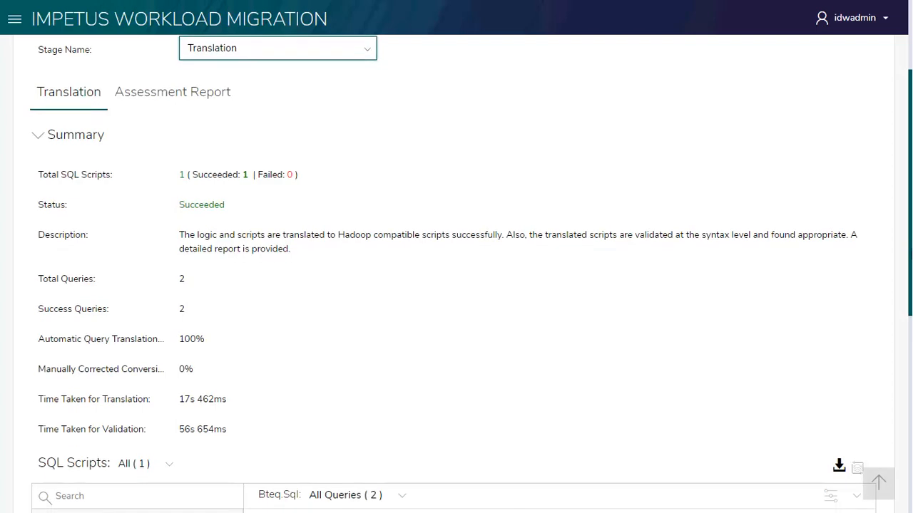
- Examine the translated queries of bteq.sql, expanding the full original and translated text of the INSERT INTO store_sales_weekly query
scroll(456, 285, down, 4)
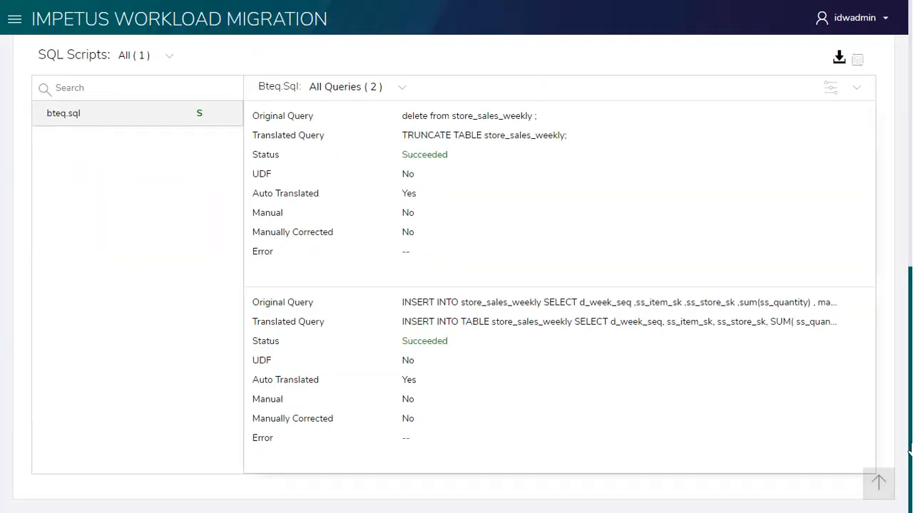
click(848, 304)
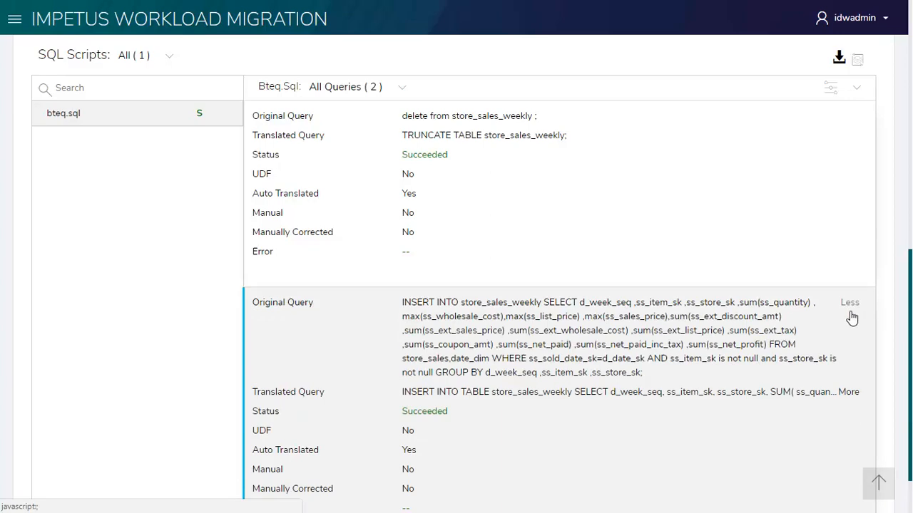
click(849, 392)
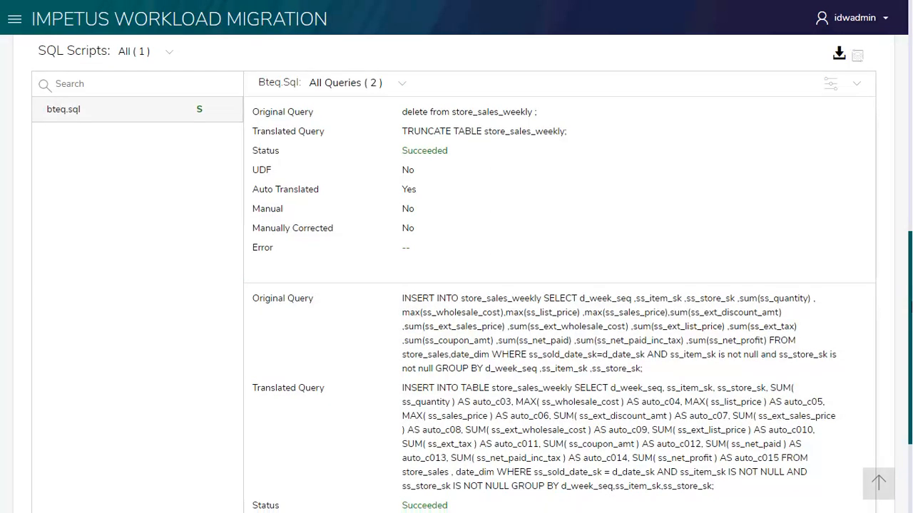
scroll(470, 286, down, 2)
scroll(457, 277, down, 2)
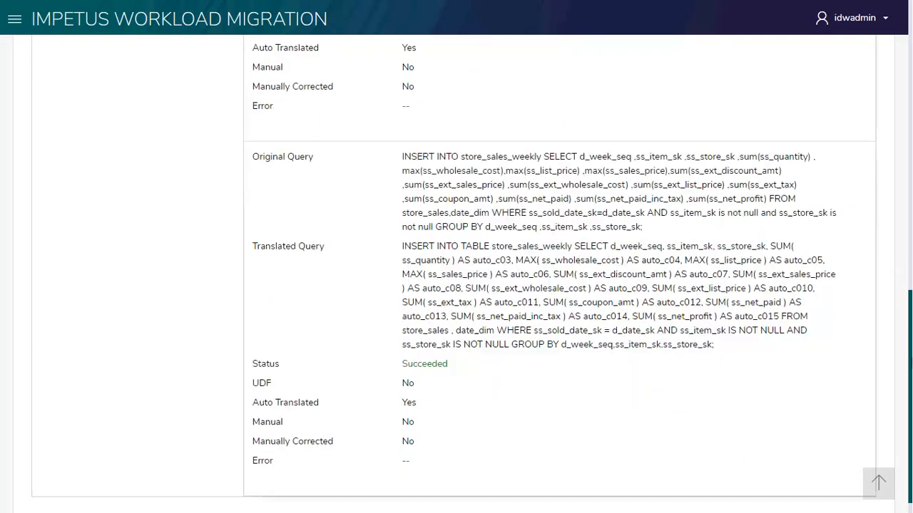
- Download the SQL scripts from the Translation stage output and dismiss the browser's download notice
scroll(456, 286, up, 8)
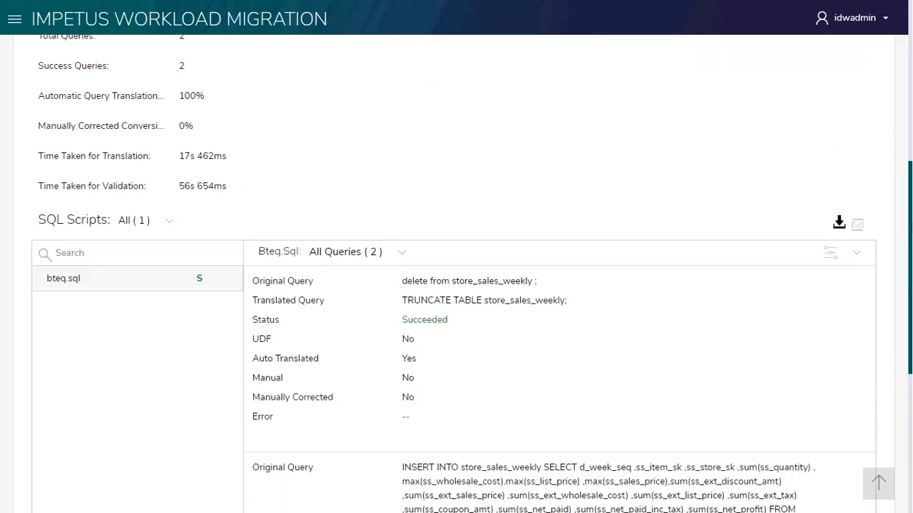
click(840, 225)
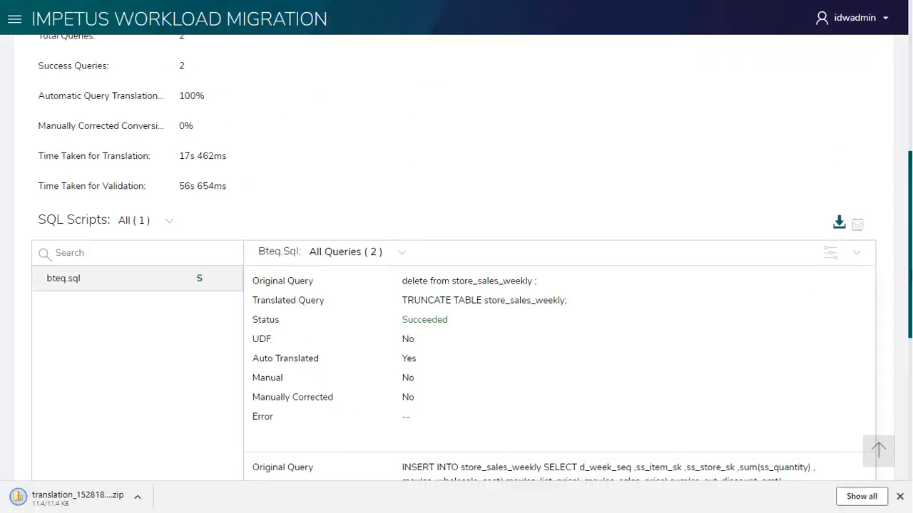
scroll(456, 285, up, 7)
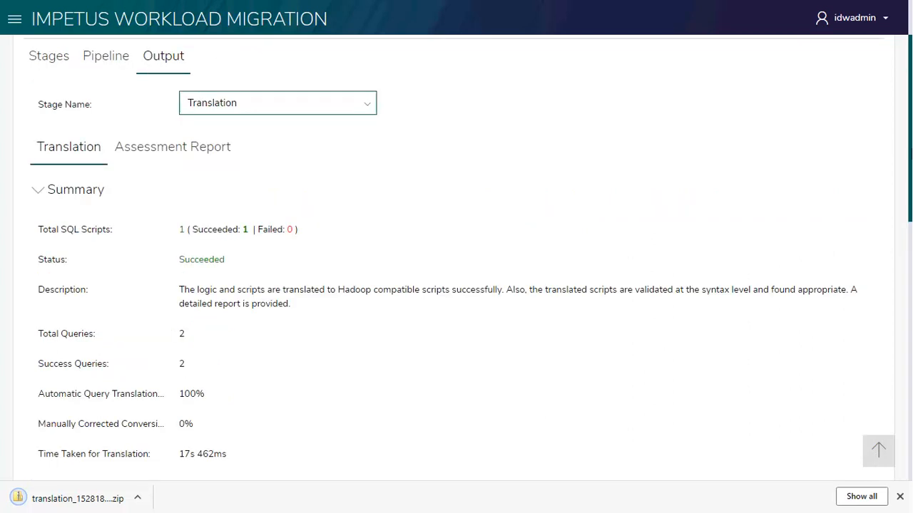
scroll(456, 285, up, 2)
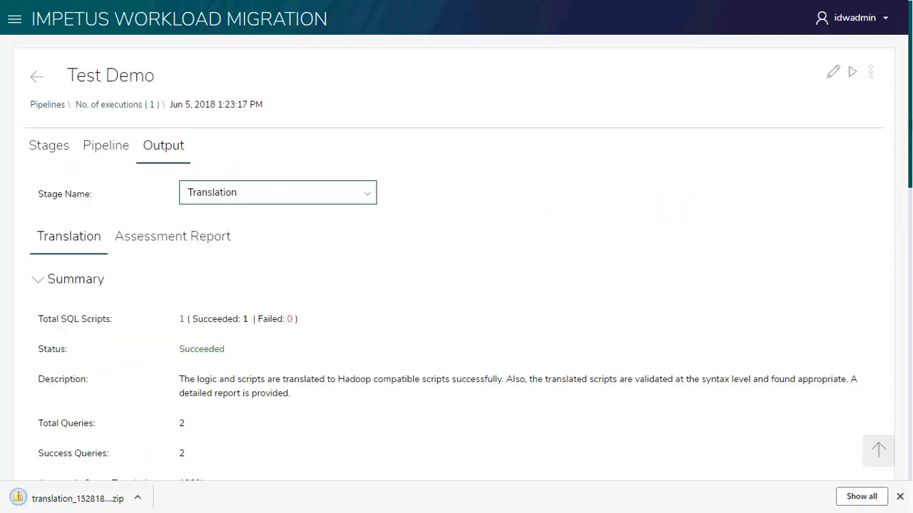
click(898, 497)
- Show the output of the Validation1 stage and download its validation outcome, dismissing the browser's download notice
click(316, 191)
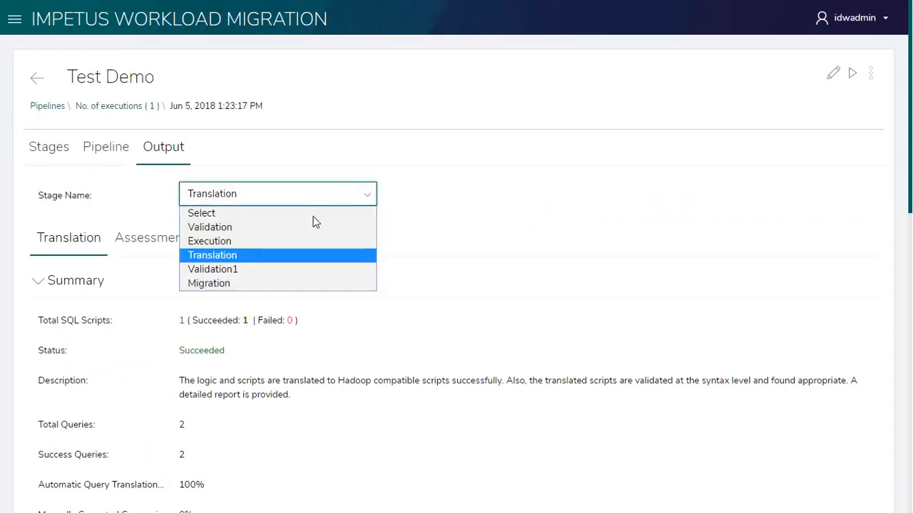
click(297, 270)
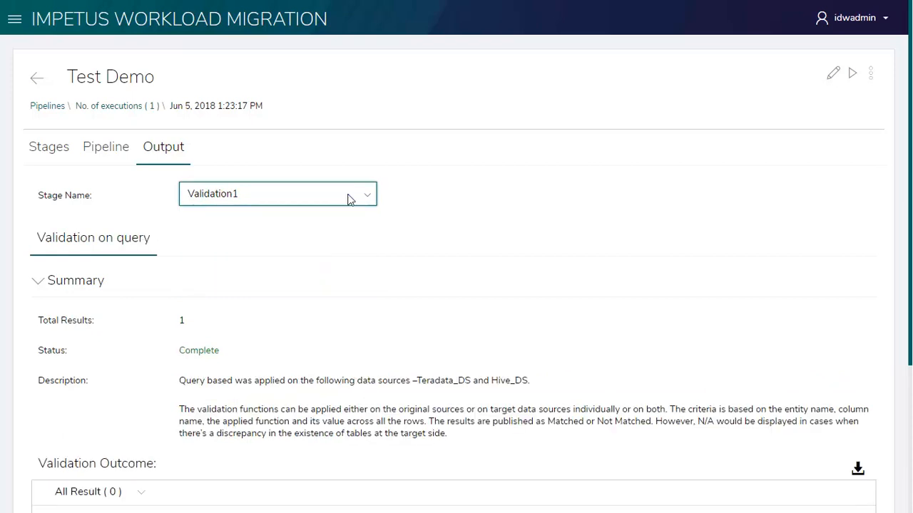
drag(911, 168, 910, 169)
drag(911, 203, 911, 317)
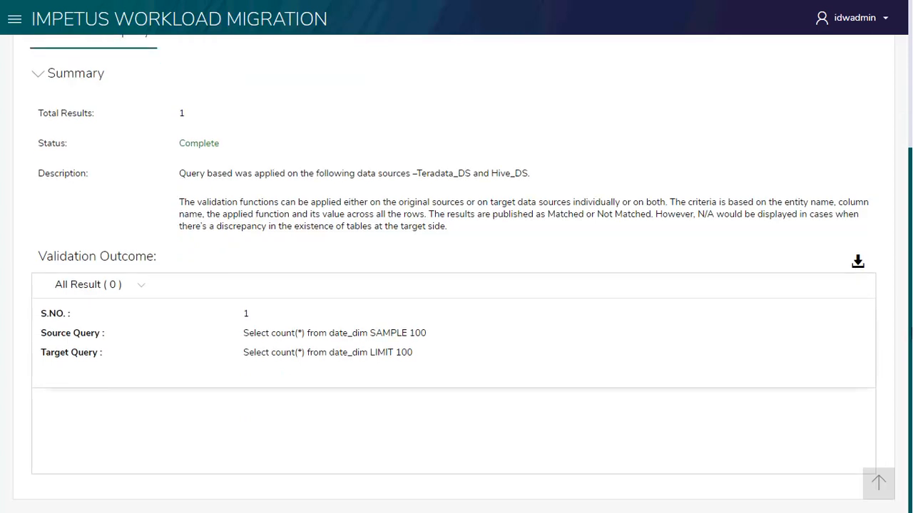
click(857, 264)
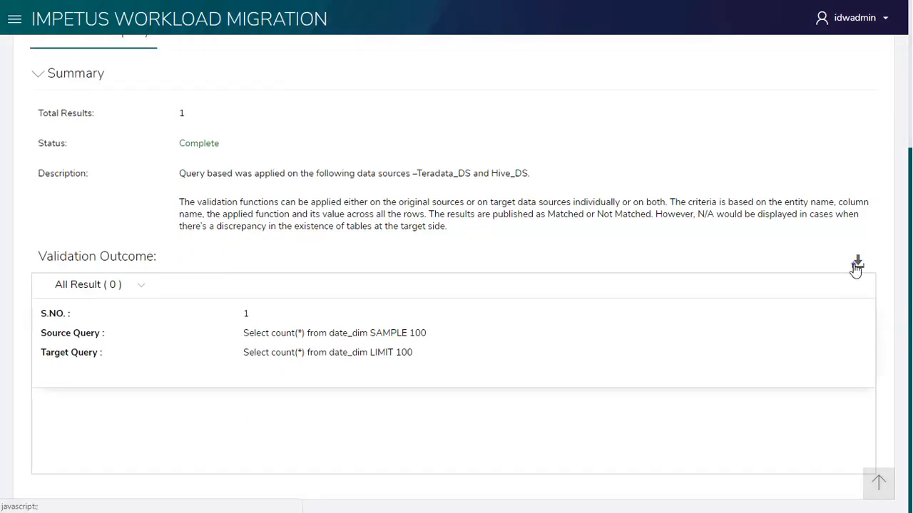
drag(911, 339, 911, 170)
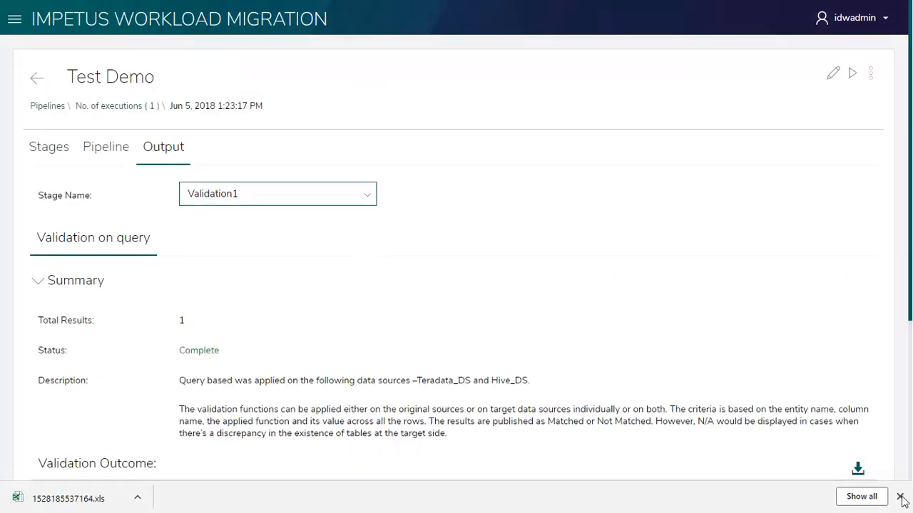
click(900, 497)
- View the additional actions available for the Test Demo execution and return through its executions list to the pipelines list
click(872, 74)
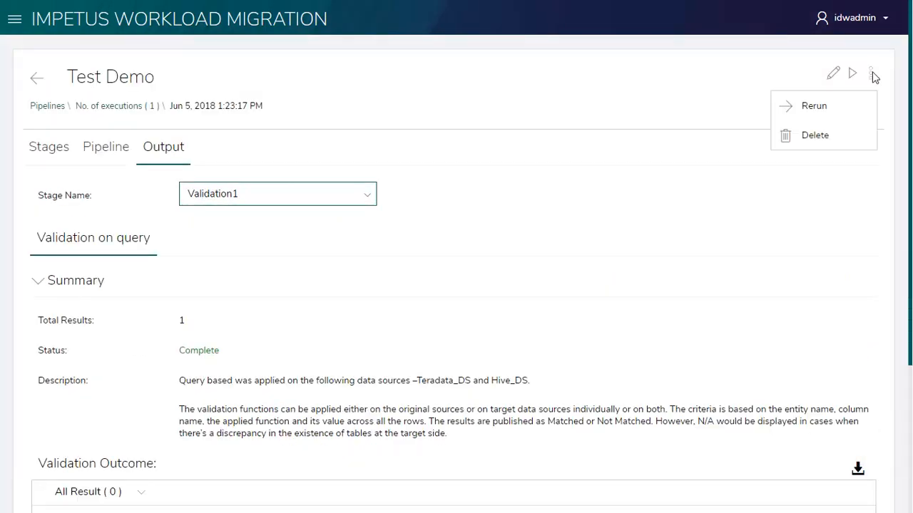
click(906, 181)
click(130, 112)
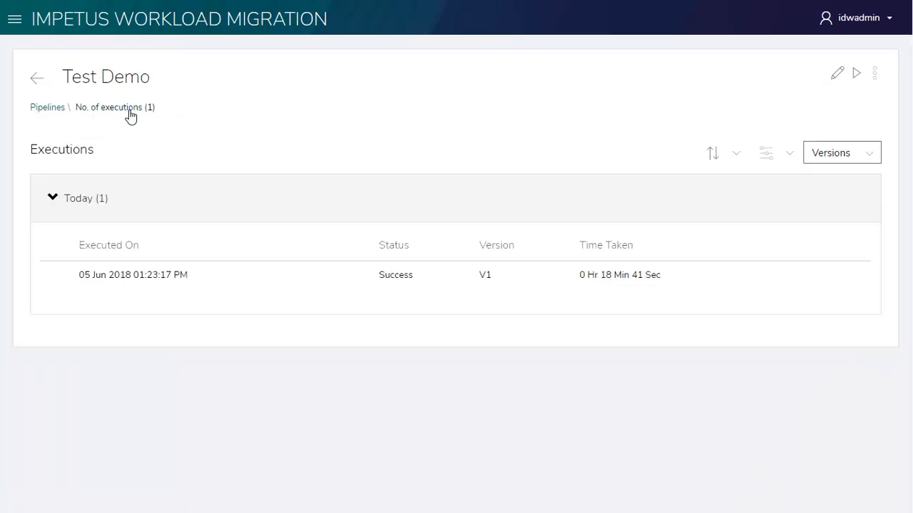
click(50, 111)
- View the design details of the Test Demo pipeline, including its general information and pipeline design
click(644, 259)
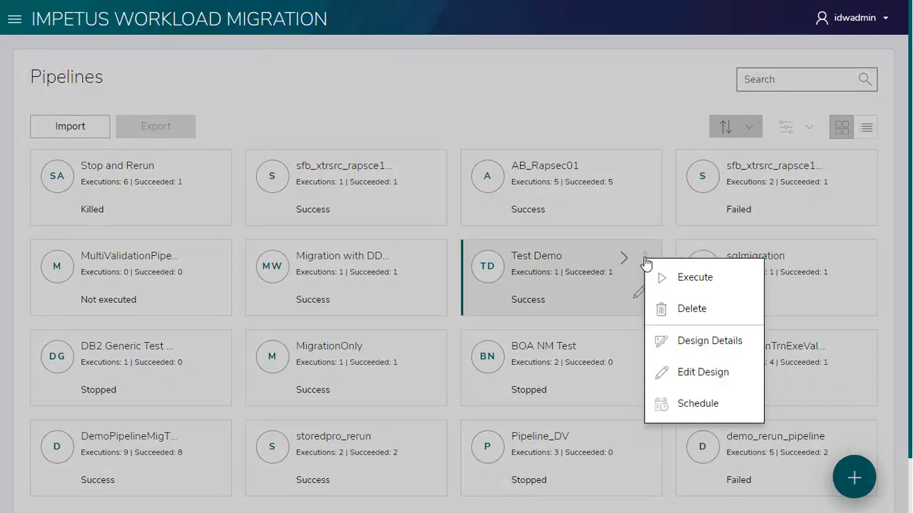
click(752, 354)
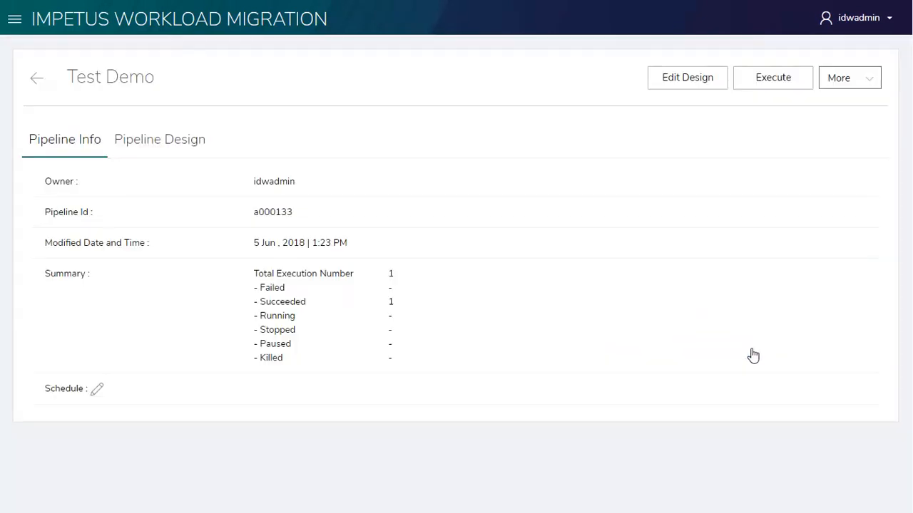
click(169, 148)
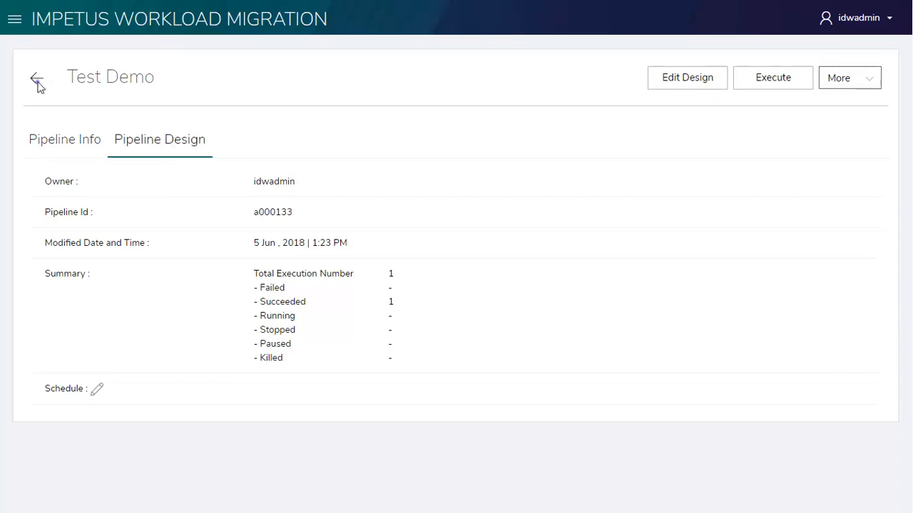